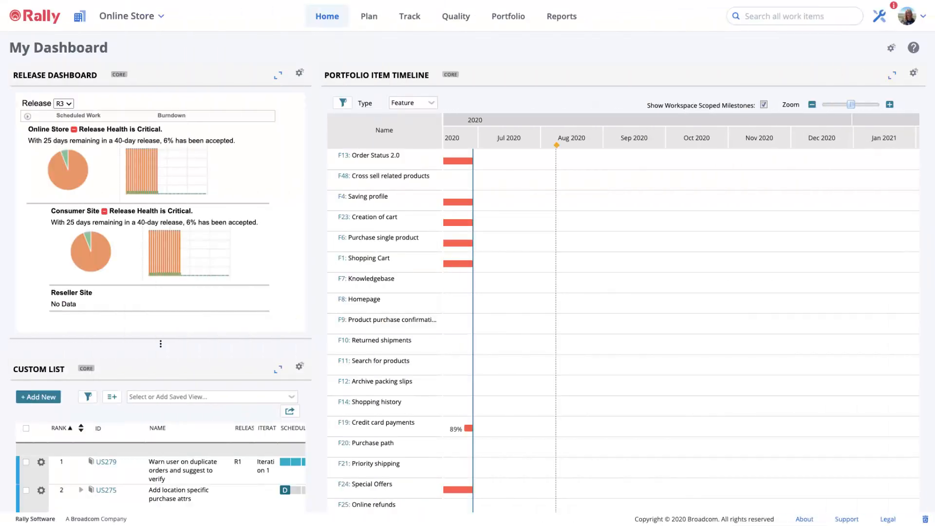
# Find the core Custom Board app in the app catalog and add it to the dashboard
pyautogui.click(891, 49)
pyautogui.click(877, 68)
pyautogui.write('custom')
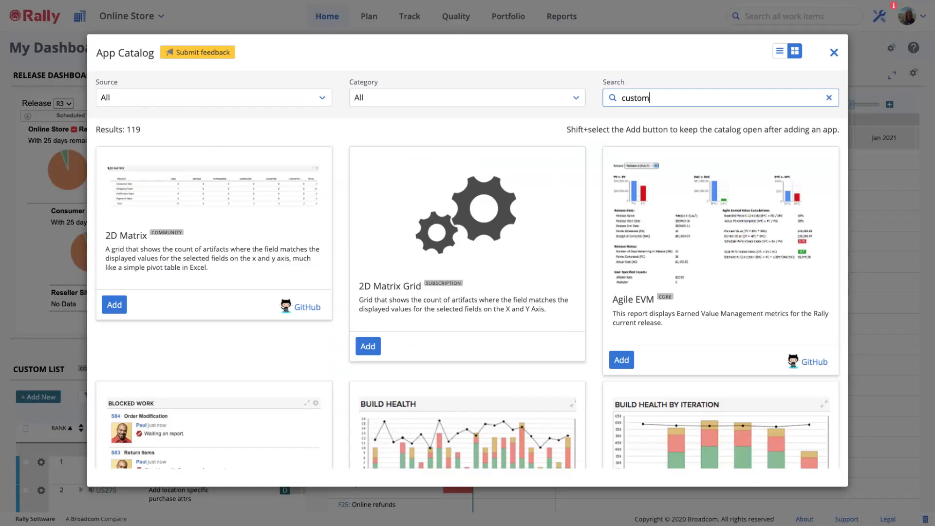
pyautogui.write(' board')
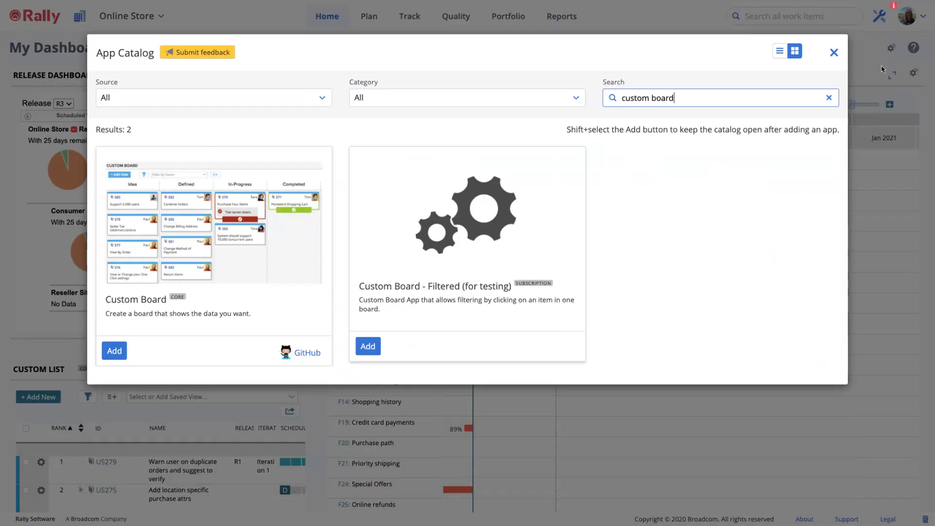
pyautogui.click(114, 350)
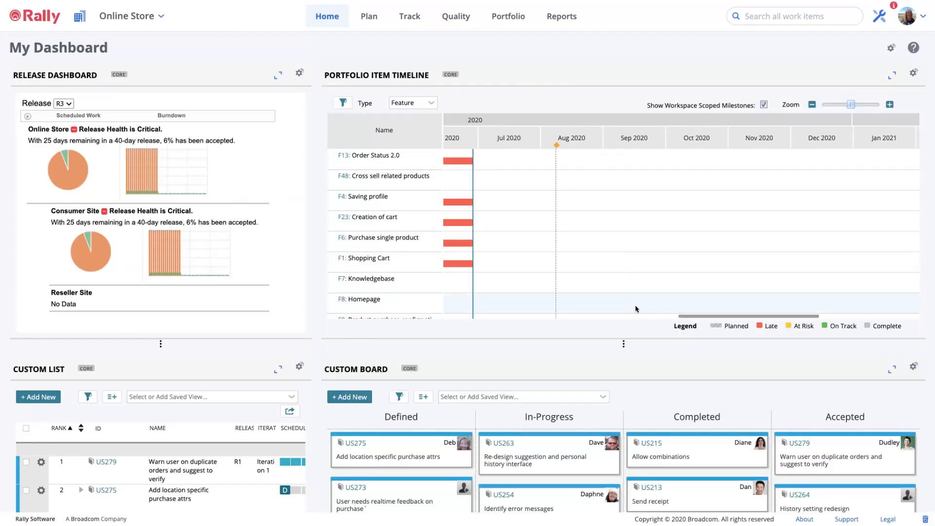
# Open the new custom board's settings for editing and change its title to "ROAMing Risks"
pyautogui.scroll(-3, 712, 359)
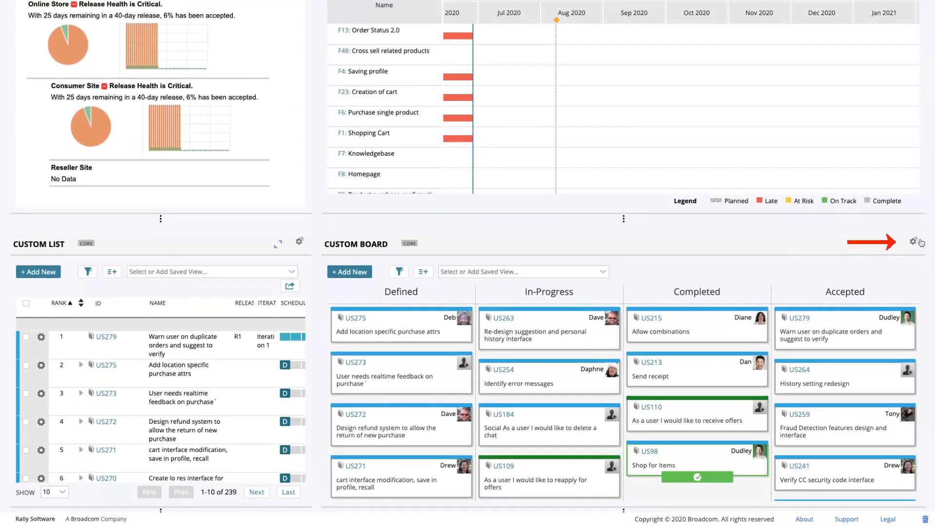
pyautogui.click(915, 241)
pyautogui.click(894, 265)
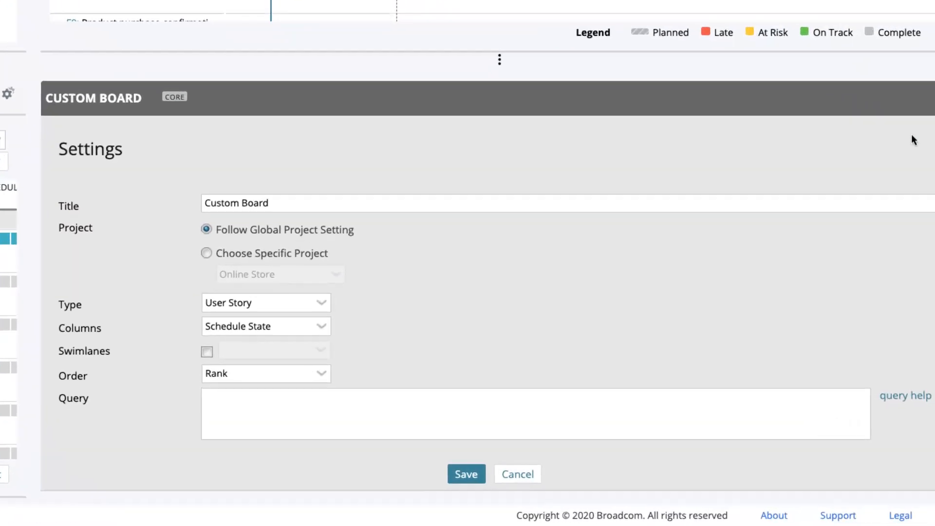
pyautogui.click(314, 190)
pyautogui.hotkey('ctrl', 'a')
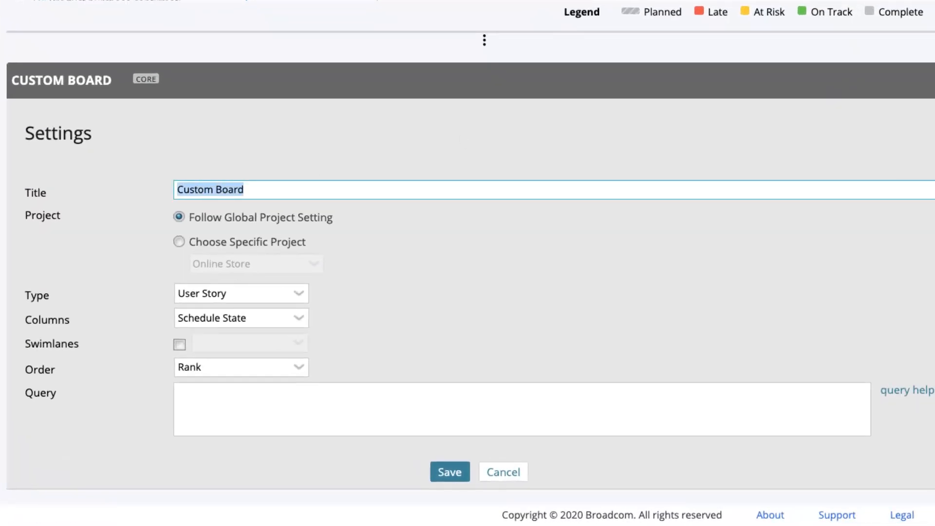
pyautogui.write('ROAMing')
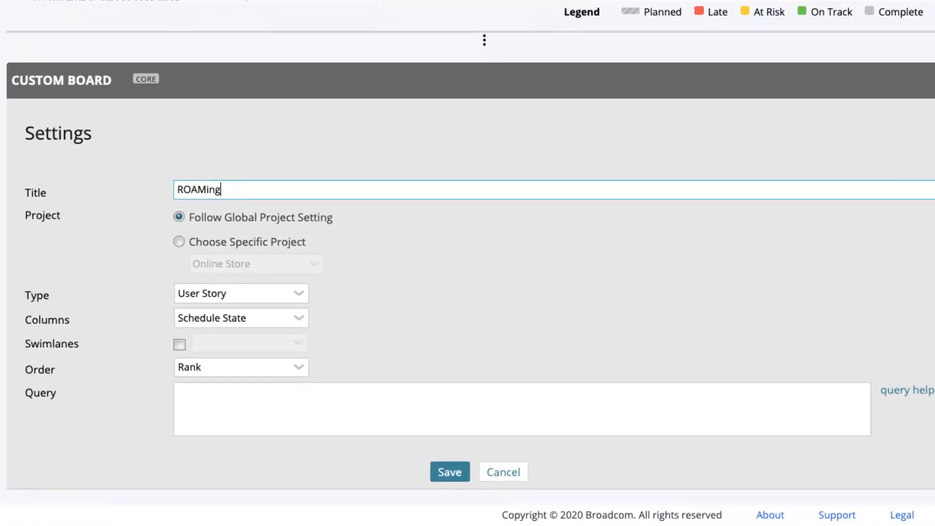
pyautogui.write(' Risks')
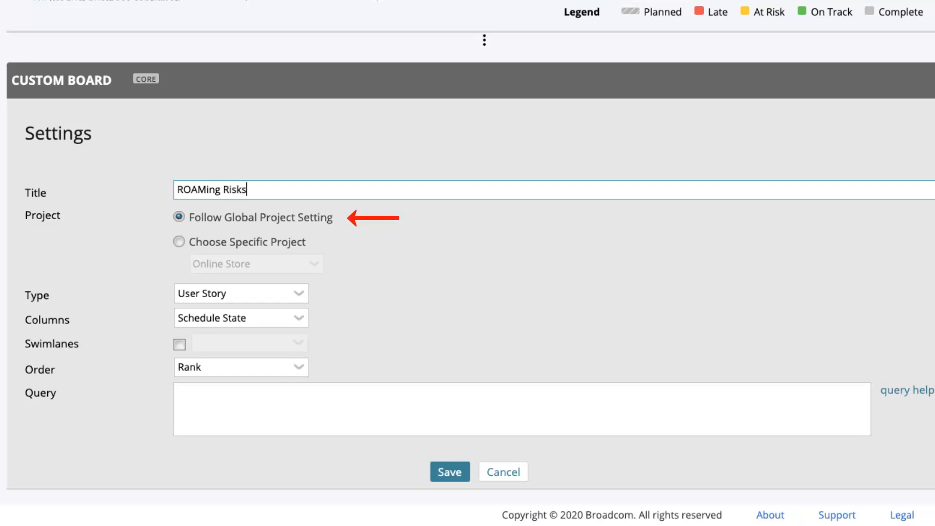
# Set the board's type to Risk and its columns to Response
pyautogui.click(298, 294)
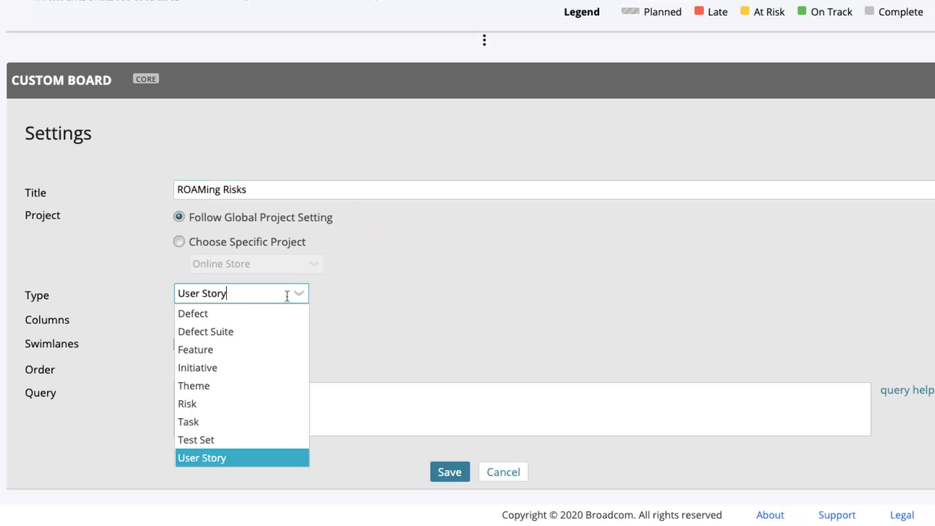
pyautogui.click(247, 404)
pyautogui.click(297, 321)
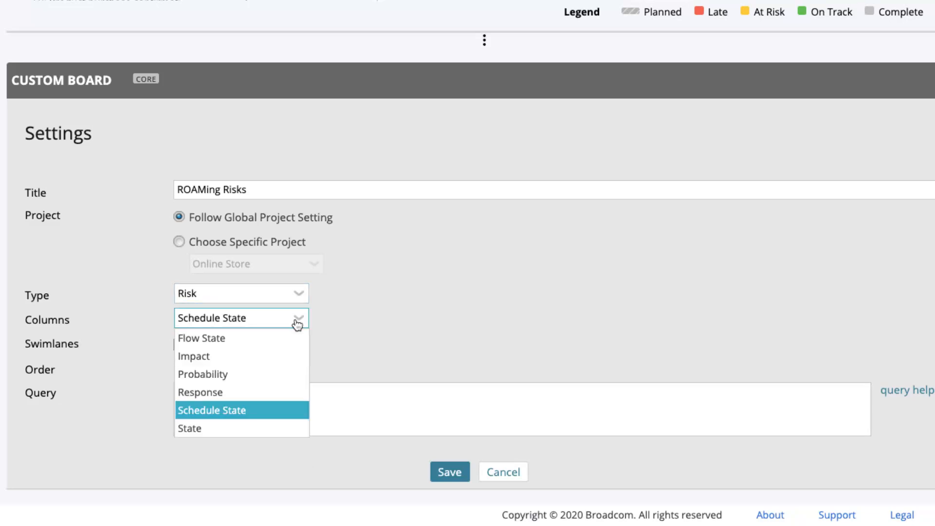
pyautogui.click(246, 398)
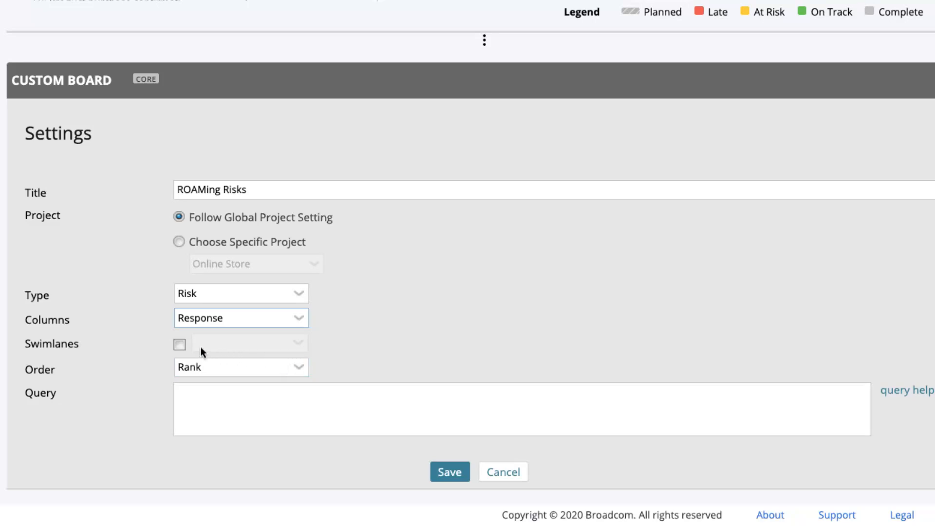
pyautogui.click(179, 344)
pyautogui.click(301, 344)
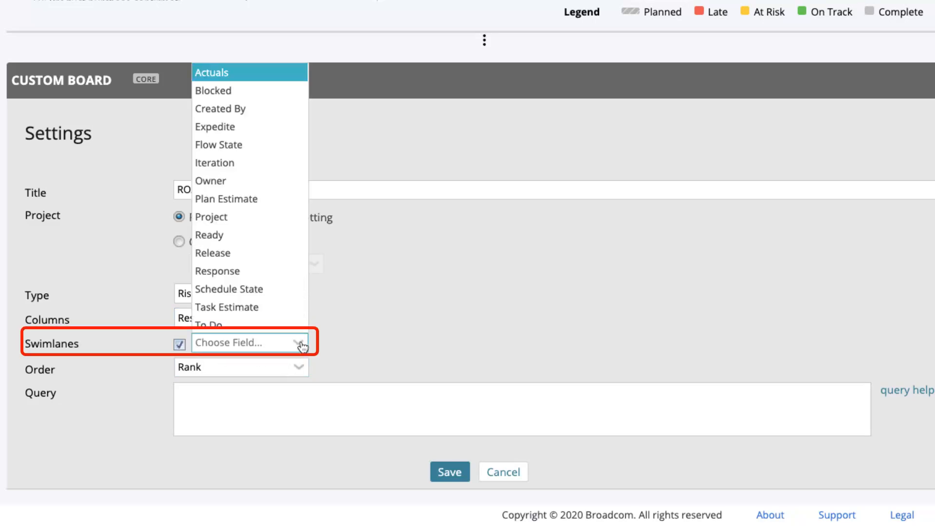
pyautogui.click(302, 346)
pyautogui.click(179, 344)
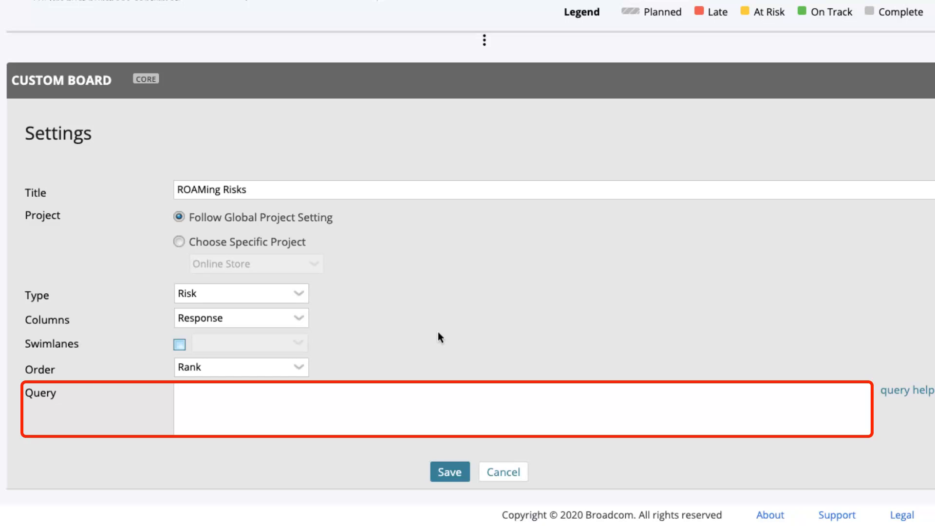
# Save the board settings and expand the ROAMing Risks board to fill the page
pyautogui.click(449, 472)
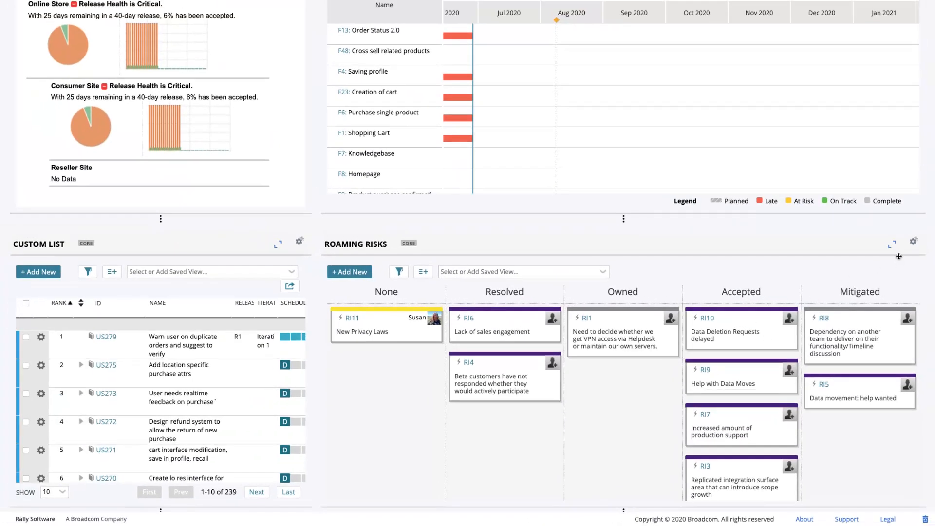
pyautogui.click(894, 246)
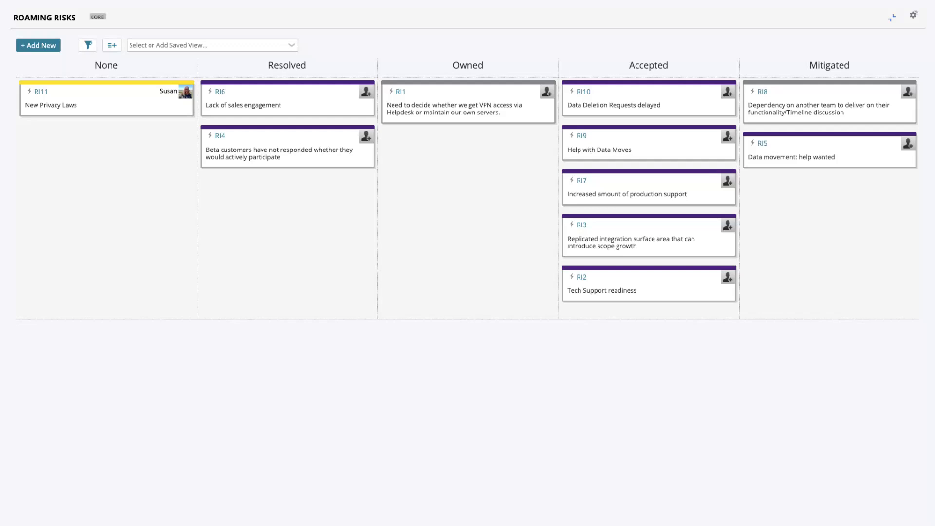
# Start a new risk named "Upcoming Browser Changes" on the board and open its full details form
pyautogui.click(44, 47)
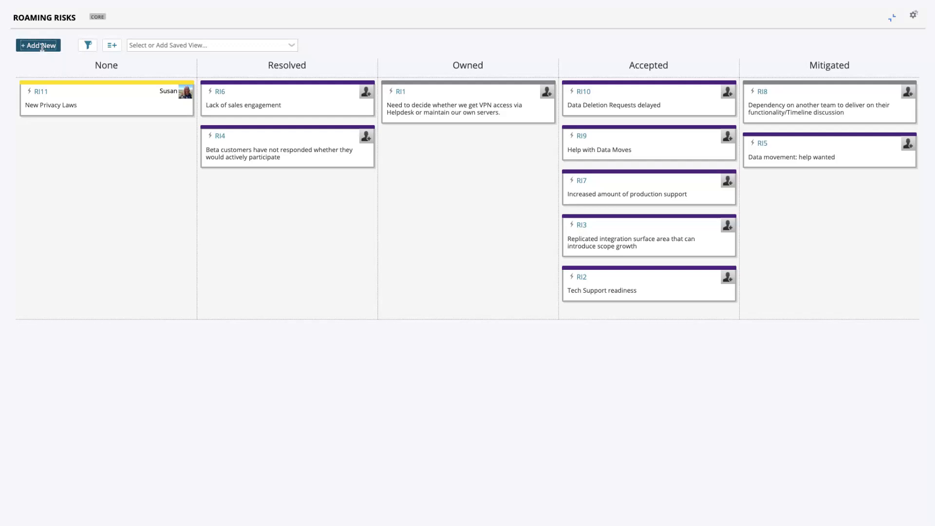
pyautogui.write('Up')
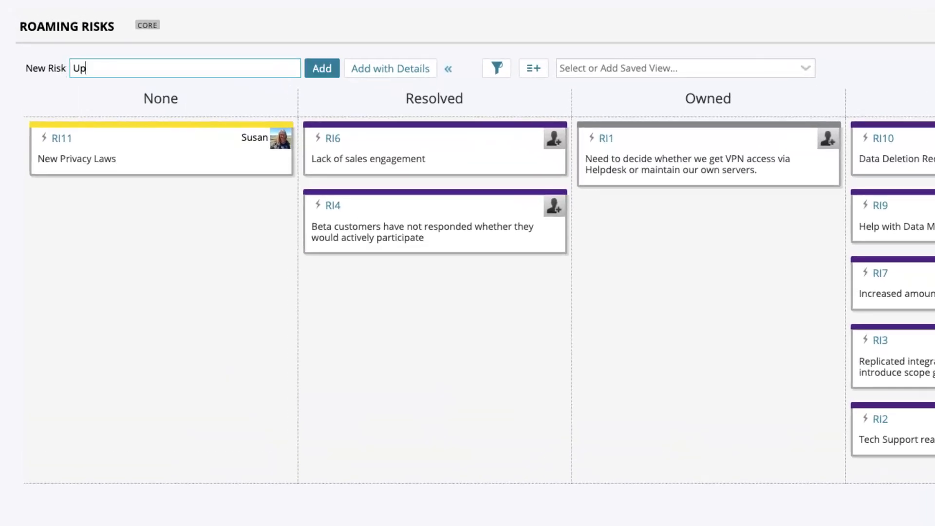
pyautogui.write('coming Bro')
pyautogui.press('BackSpace')
pyautogui.write('rowser Changes')
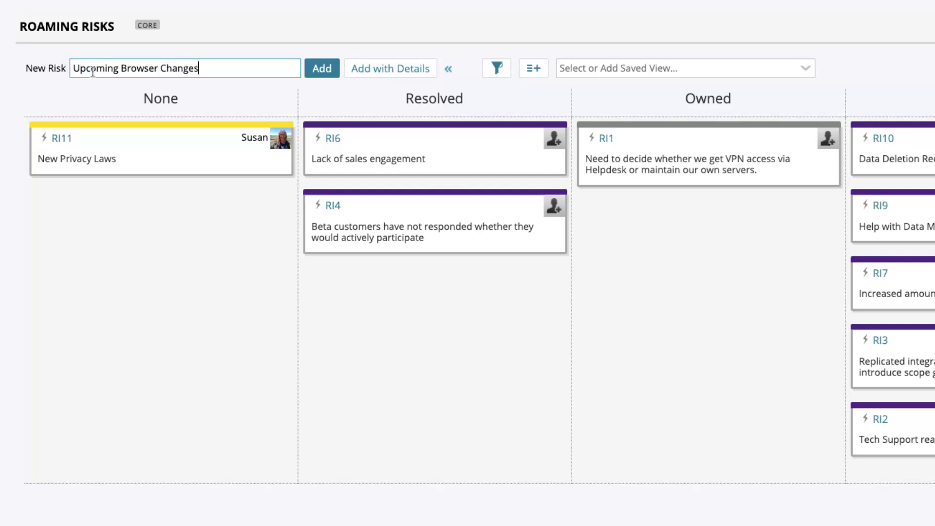
pyautogui.click(401, 73)
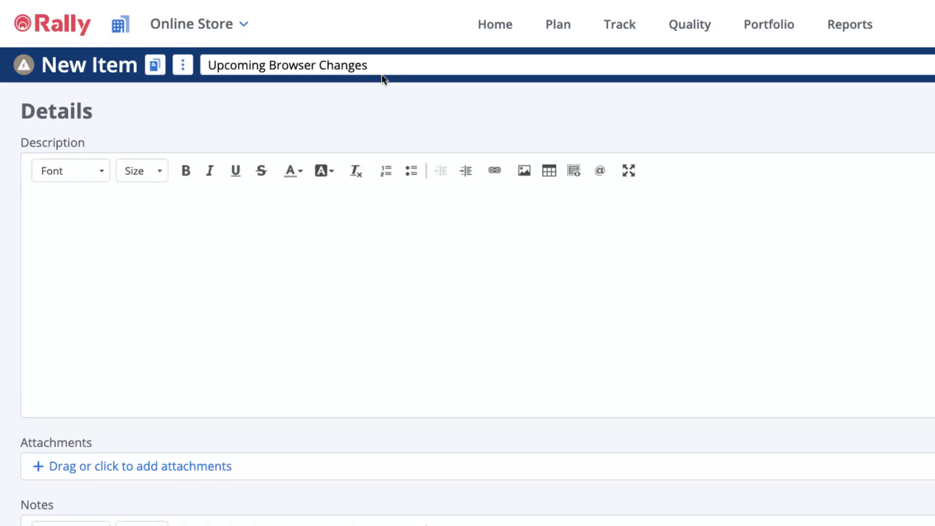
# Enter the risk description "Upcoming browser changes for cross-site scripting protection may impact dev work."
pyautogui.click(49, 227)
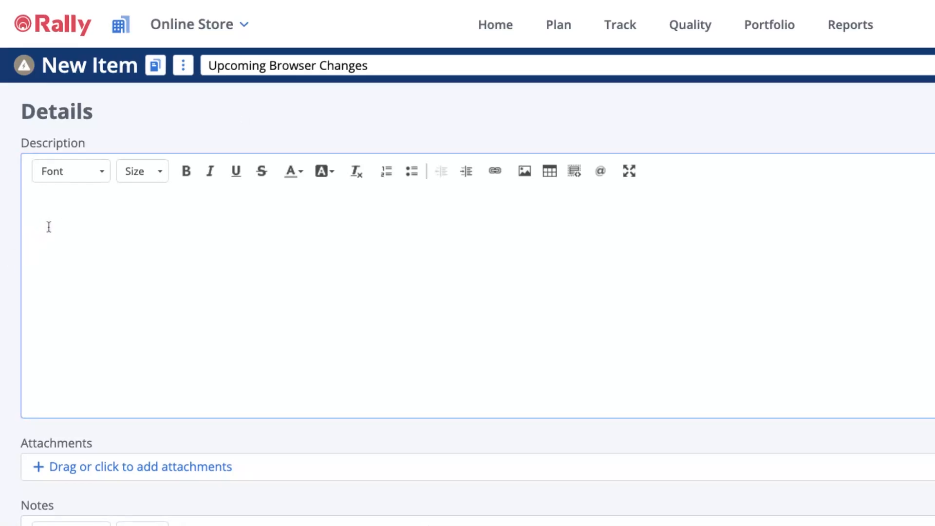
pyautogui.write('Upcoming browser changes for cro')
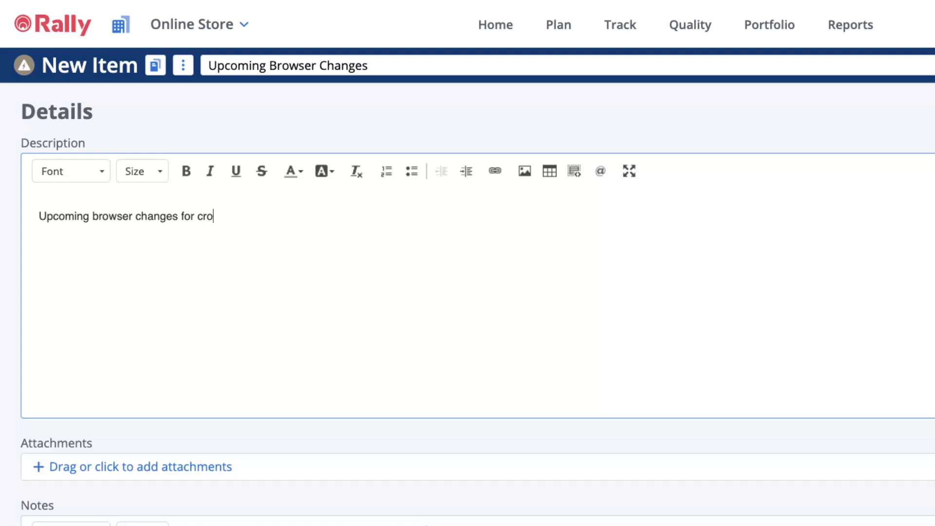
pyautogui.write('ss-site scripting pr')
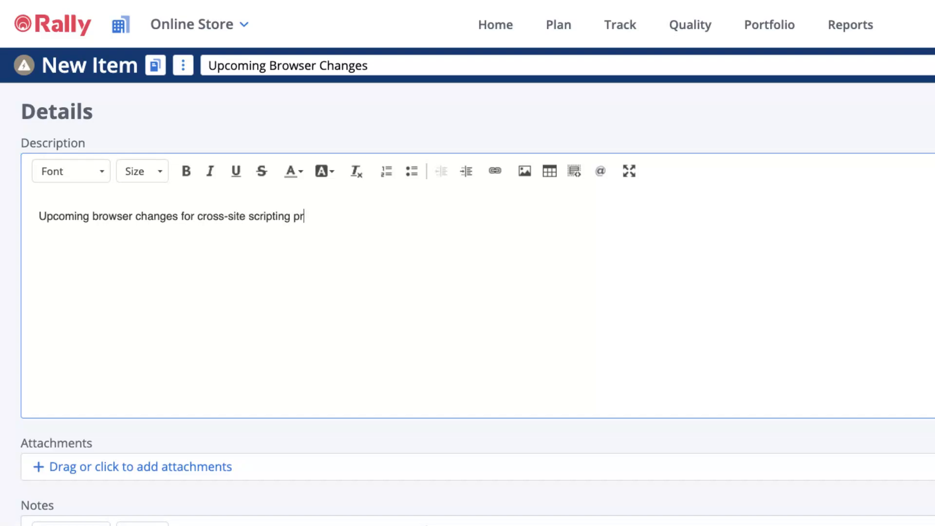
pyautogui.write('otection ma')
pyautogui.press('BackSpace')
pyautogui.write('may im')
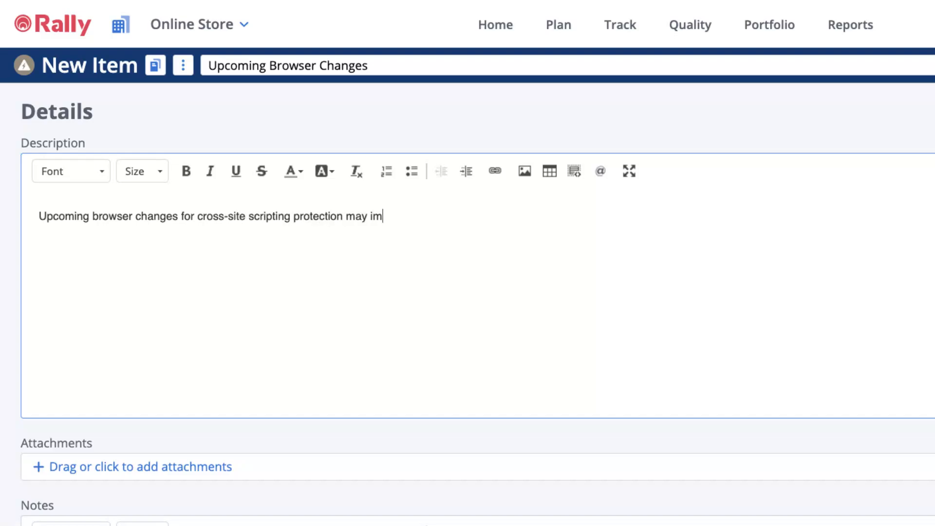
pyautogui.write('pact dev')
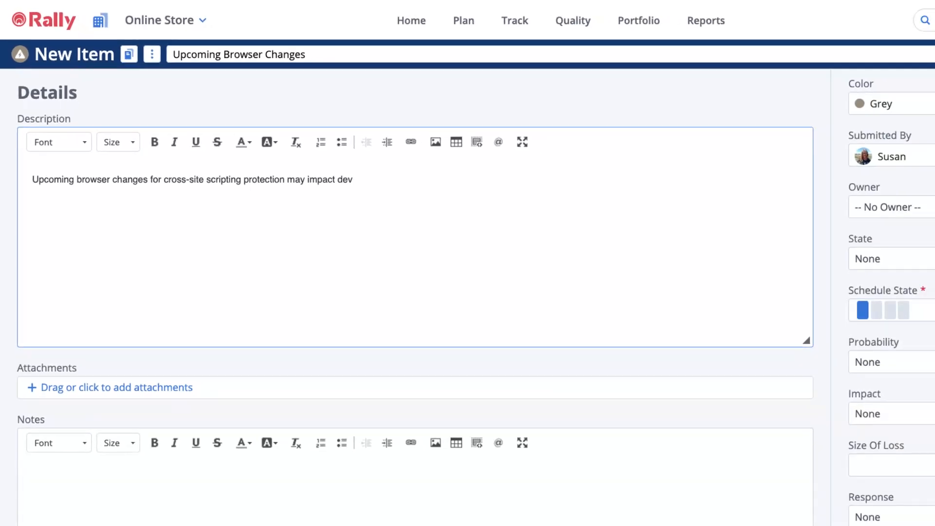
pyautogui.write(' work.')
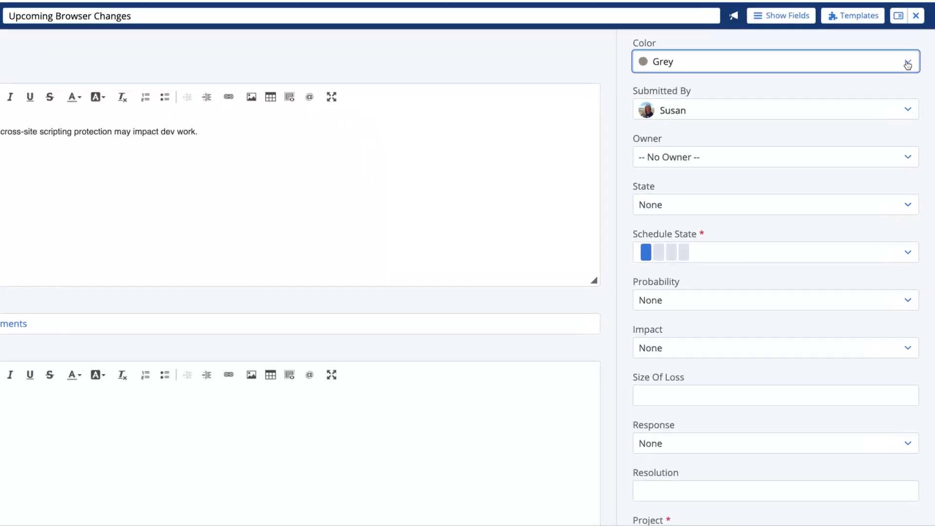
# Set the new risk's color to Burnt Orange and assign the person who submitted it as owner
pyautogui.click(912, 83)
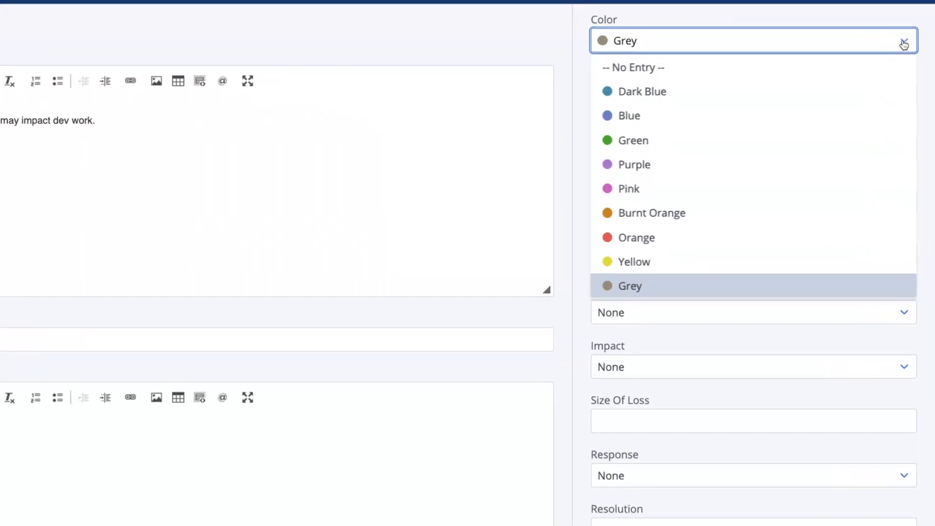
pyautogui.click(712, 217)
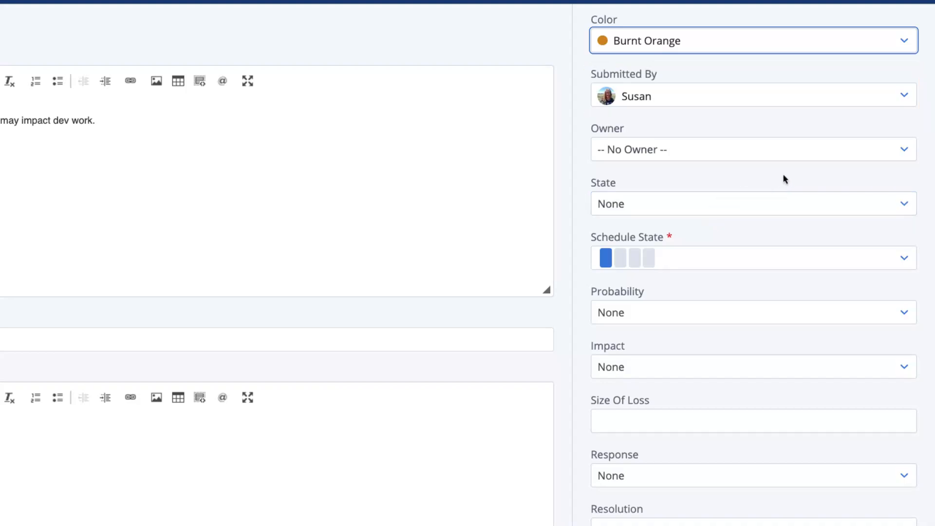
pyautogui.click(901, 148)
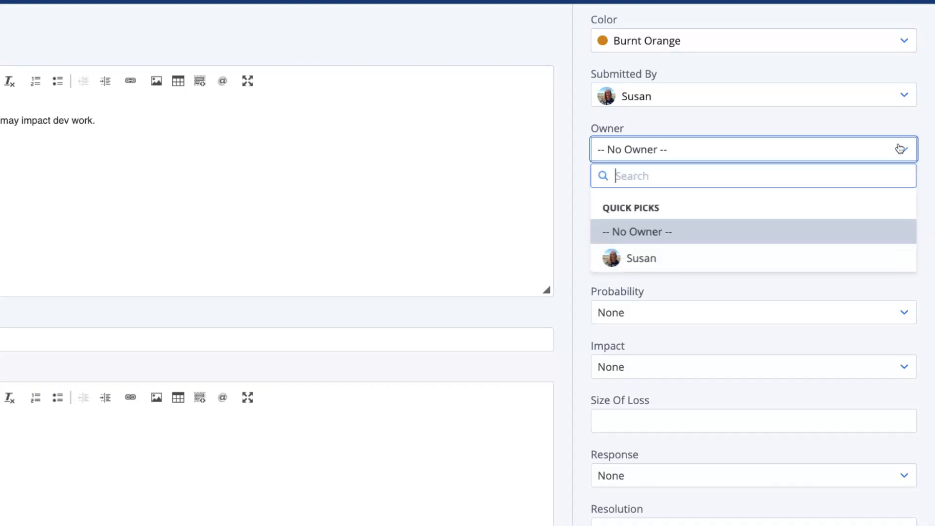
pyautogui.click(726, 261)
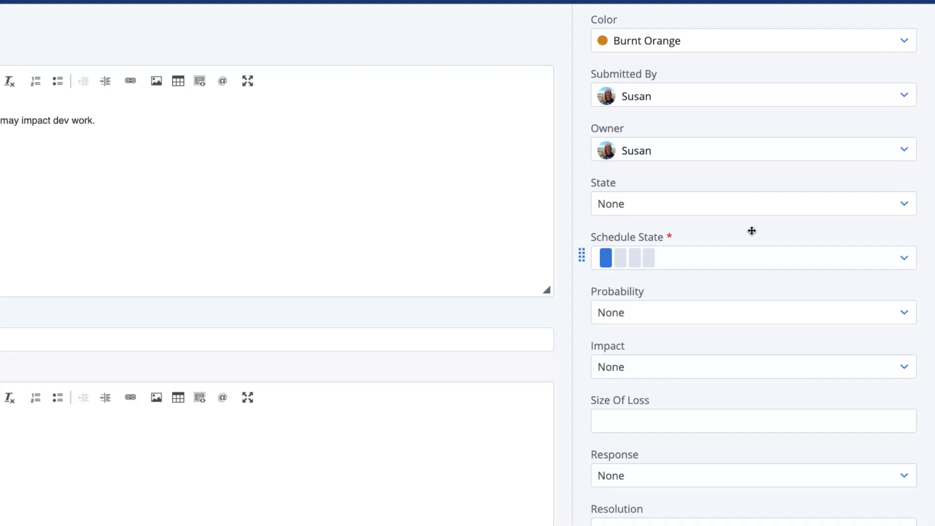
pyautogui.click(908, 205)
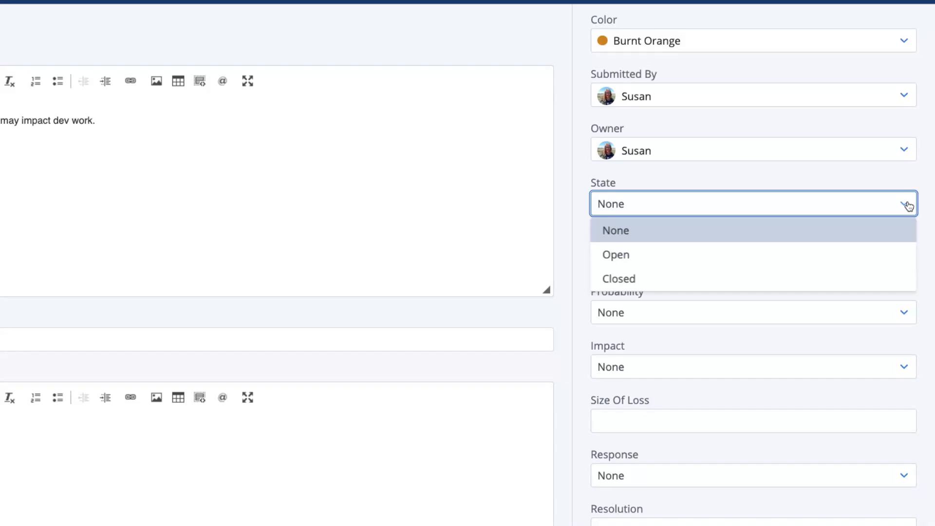
pyautogui.click(898, 233)
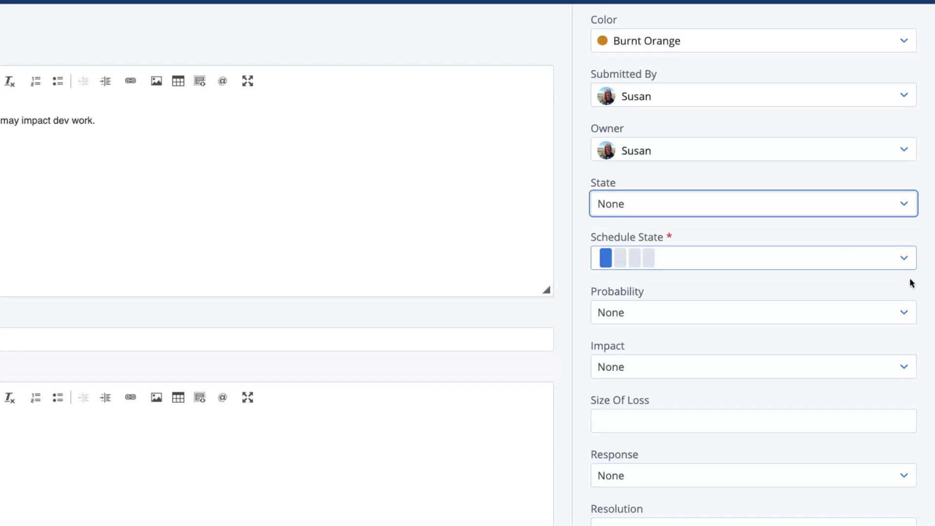
# Set the new risk's probability to 4 and its impact to 3 - Medium
pyautogui.click(906, 312)
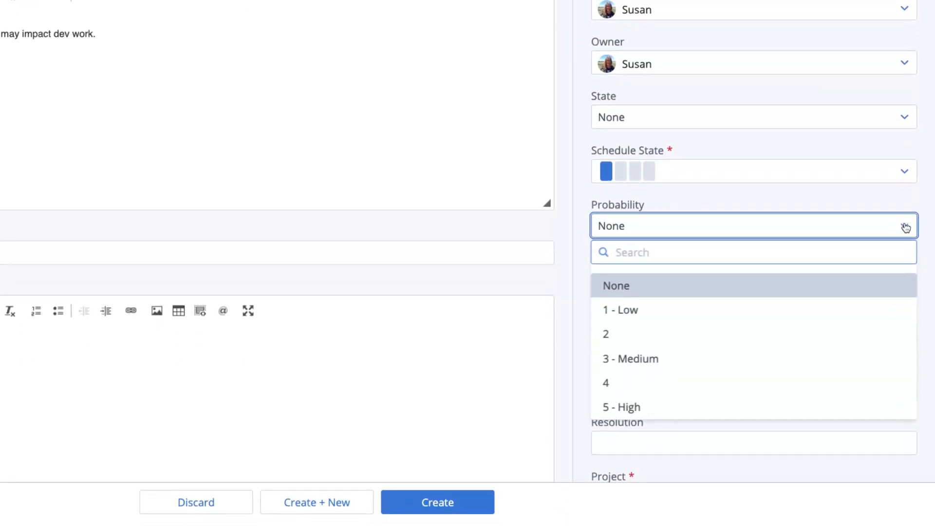
pyautogui.click(604, 382)
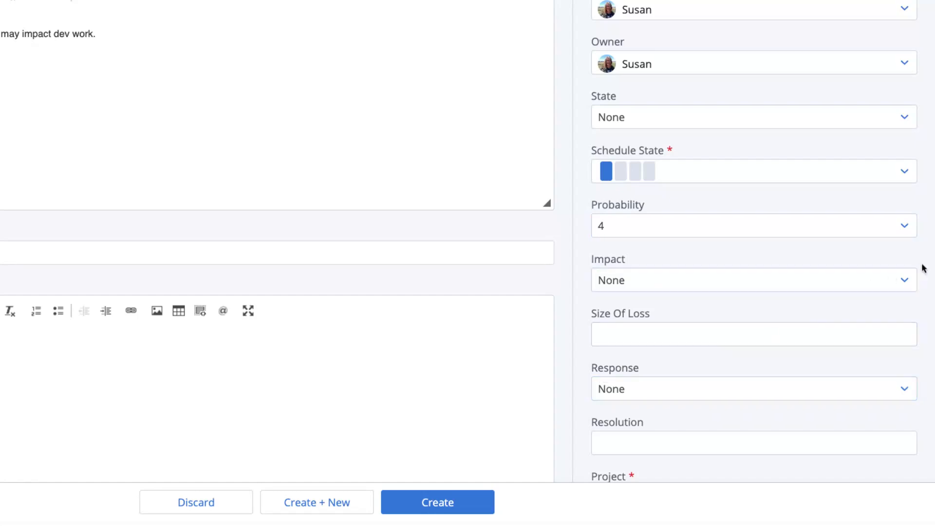
pyautogui.click(905, 280)
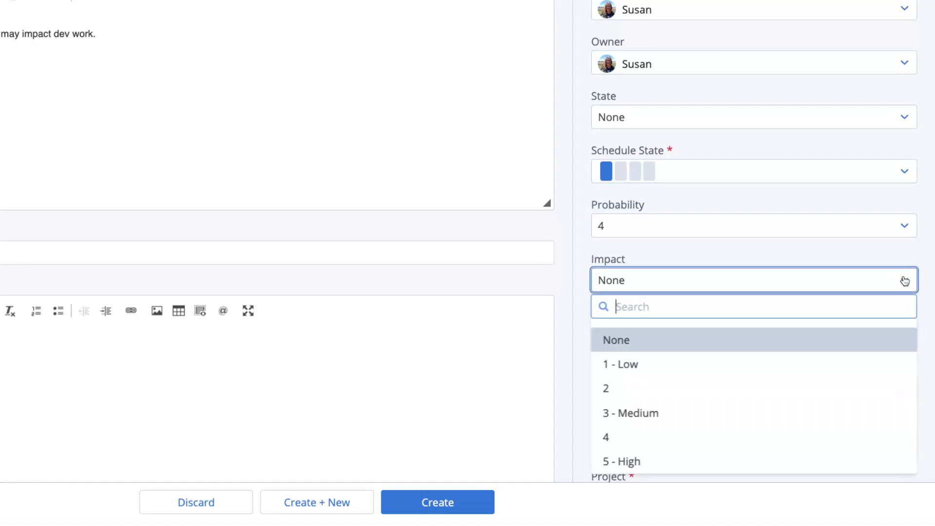
pyautogui.click(676, 412)
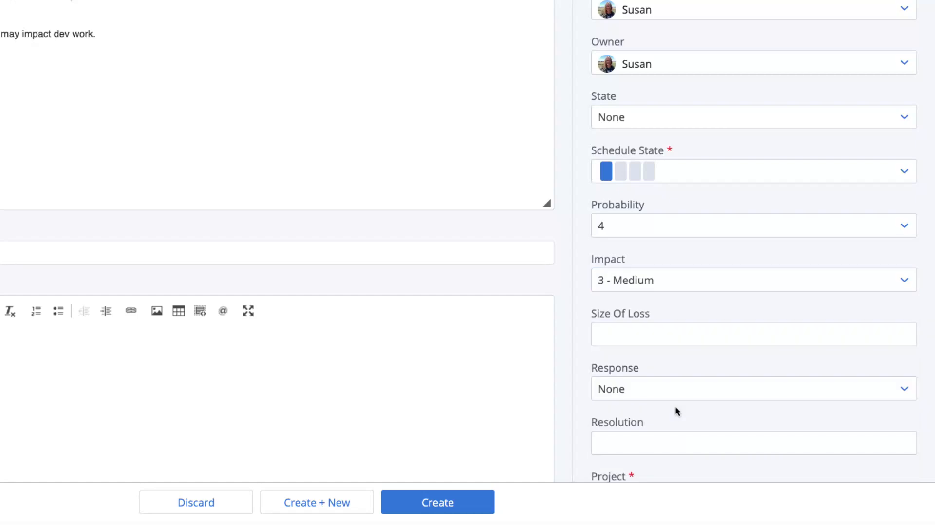
# Set the new risk's Size Of Loss to 5
pyautogui.click(666, 343)
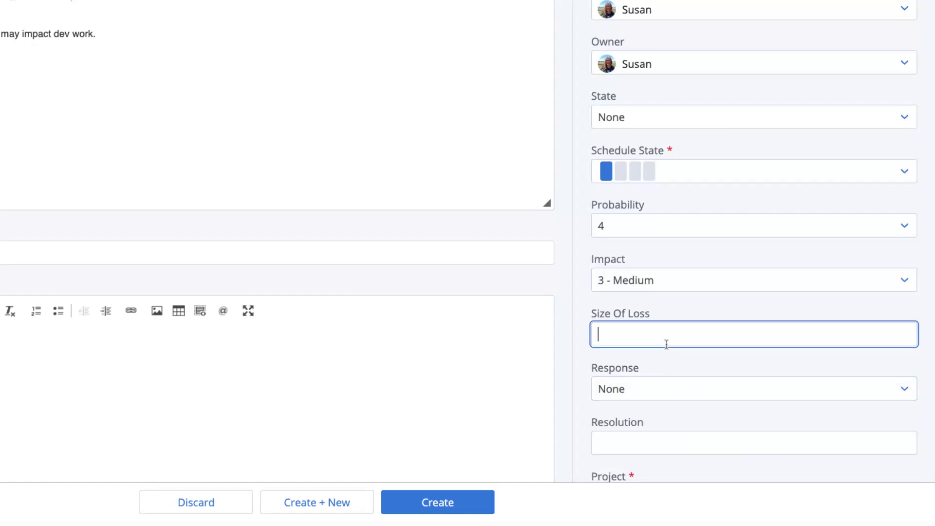
pyautogui.write('20000')
pyautogui.press('BackSpace')
pyautogui.press('BackSpace')
pyautogui.press('BackSpace')
pyautogui.press('BackSpace')
pyautogui.press('BackSpace')
pyautogui.write('5')
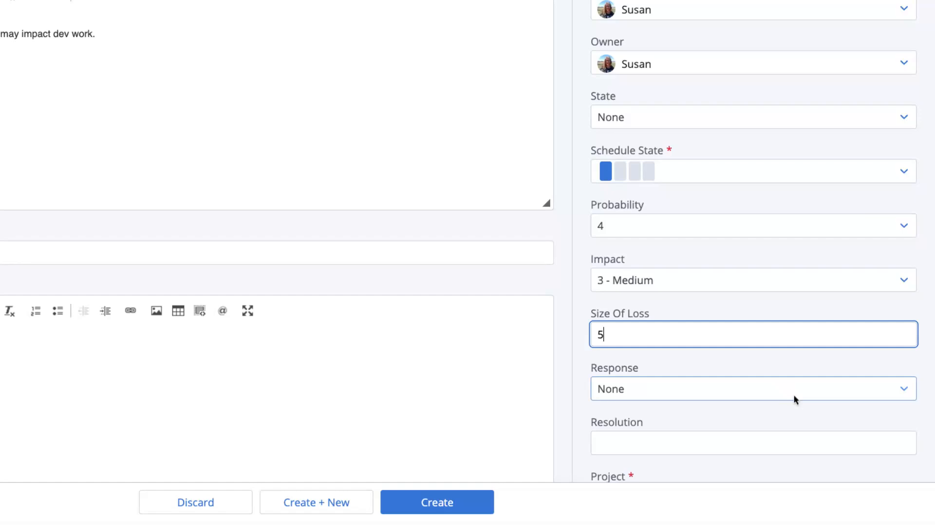
# Review the available Response options for the new risk without choosing one
pyautogui.click(904, 391)
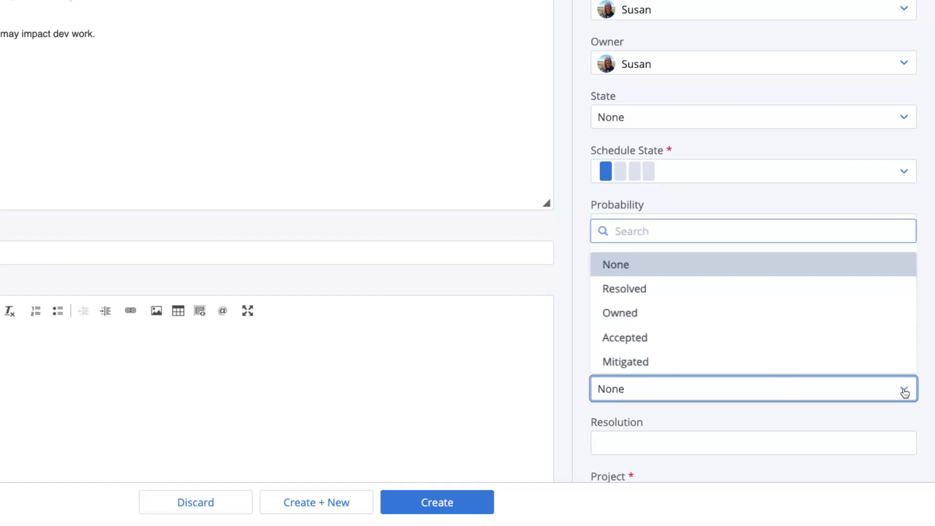
pyautogui.click(904, 394)
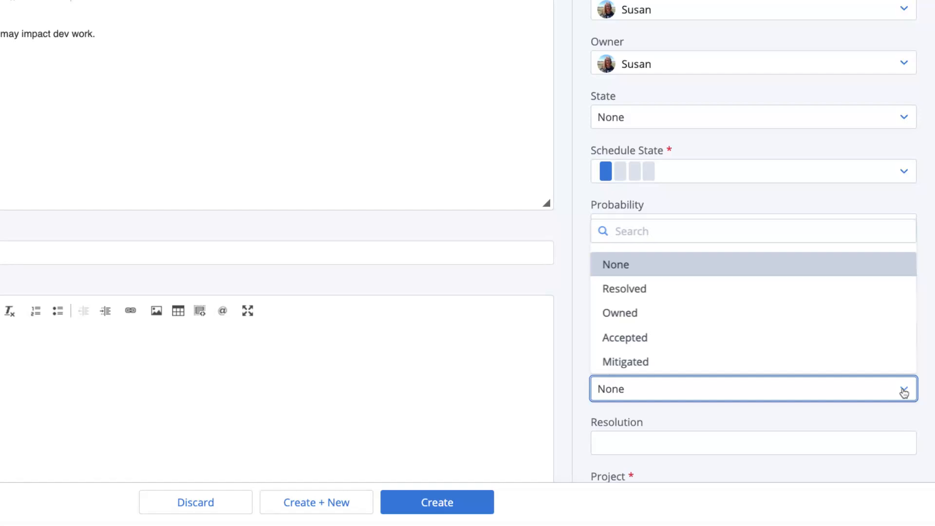
pyautogui.click(905, 393)
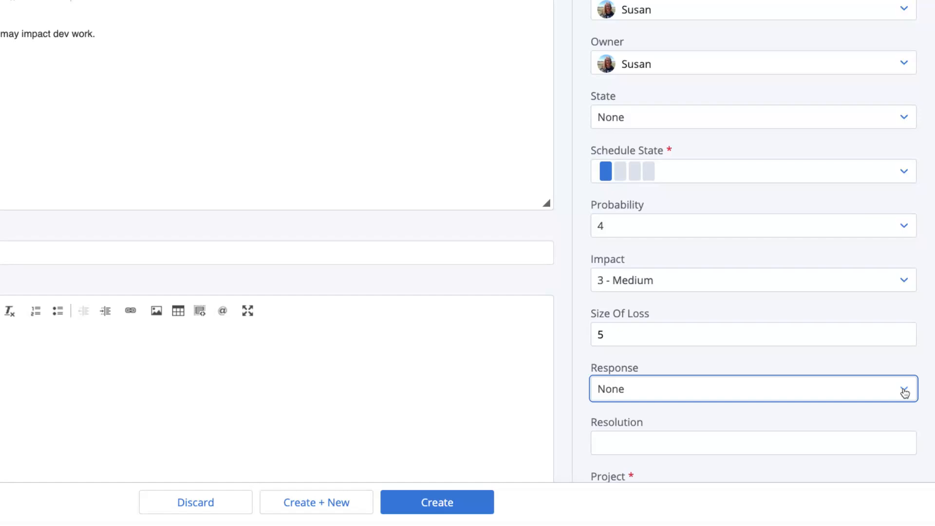
pyautogui.scroll(-3, 855, 428)
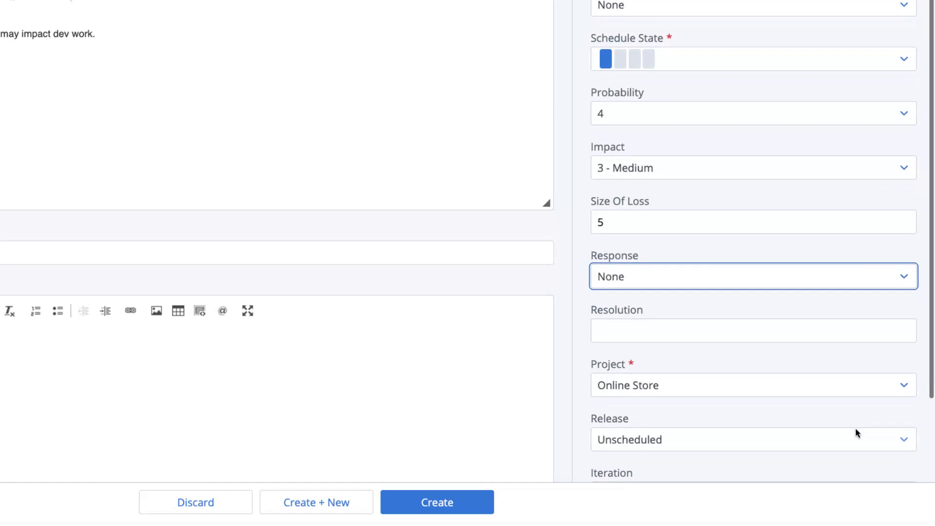
pyautogui.click(628, 337)
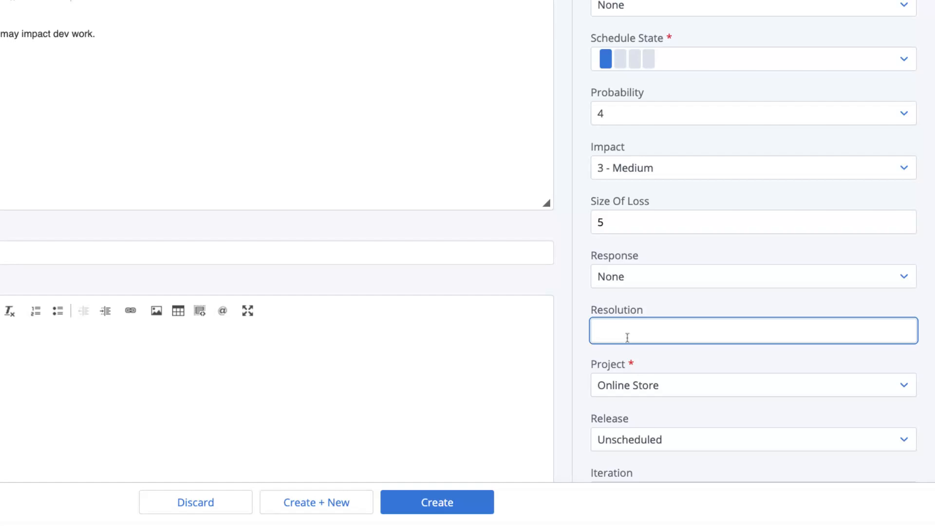
pyautogui.write('Create ')
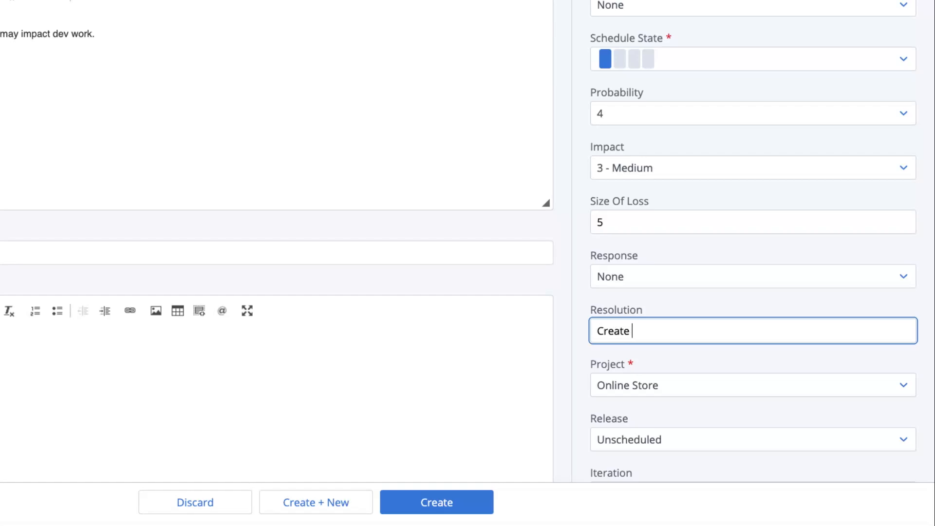
pyautogui.write('tests to anticipate changes')
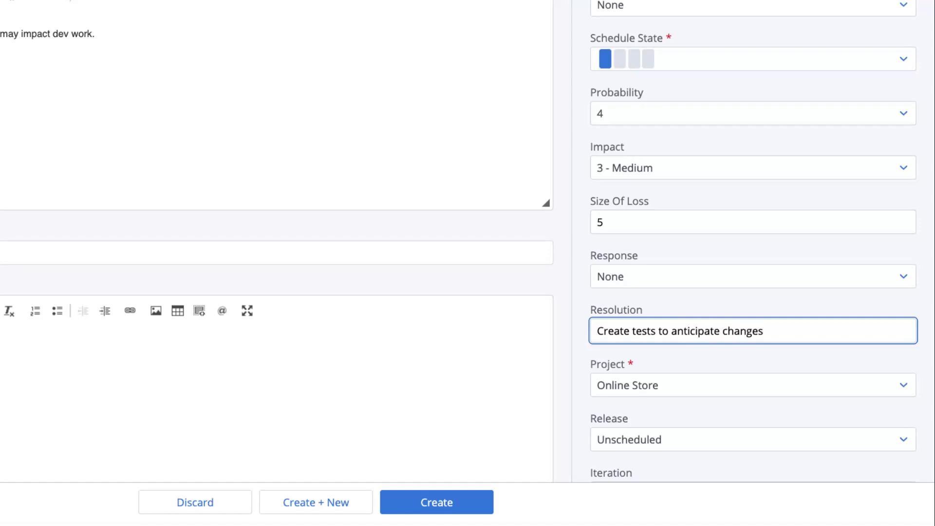
pyautogui.press('BackSpace')
pyautogui.press('BackSpace')
pyautogui.press('BackSpace')
pyautogui.press('BackSpace')
pyautogui.press('BackSpace')
pyautogui.press('BackSpace')
pyautogui.press('BackSpace')
pyautogui.press('BackSpace')
pyautogui.press('BackSpace')
pyautogui.press('BackSpace')
pyautogui.press('BackSpace')
pyautogui.press('BackSpace')
pyautogui.press('BackSpace')
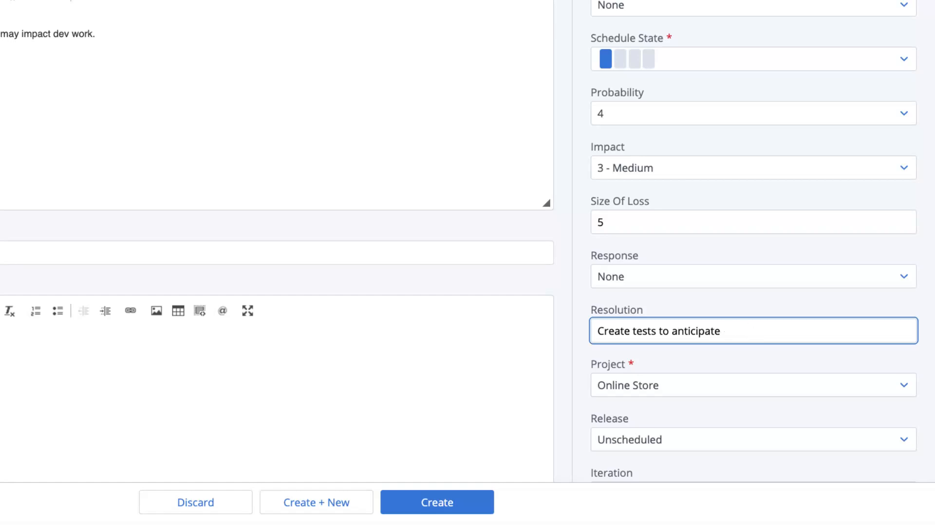
pyautogui.press('BackSpace')
pyautogui.press('BackSpace')
pyautogui.press('BackSpace')
pyautogui.press('BackSpace')
pyautogui.press('BackSpace')
pyautogui.press('BackSpace')
pyautogui.press('BackSpace')
pyautogui.press('BackSpace')
pyautogui.press('BackSpace')
pyautogui.press('BackSpace')
pyautogui.press('BackSpace')
pyautogui.press('BackSpace')
pyautogui.press('BackSpace')
pyautogui.press('BackSpace')
pyautogui.press('BackSpace')
pyautogui.press('BackSpace')
pyautogui.press('BackSpace')
pyautogui.press('BackSpace')
pyautogui.press('BackSpace')
pyautogui.press('BackSpace')
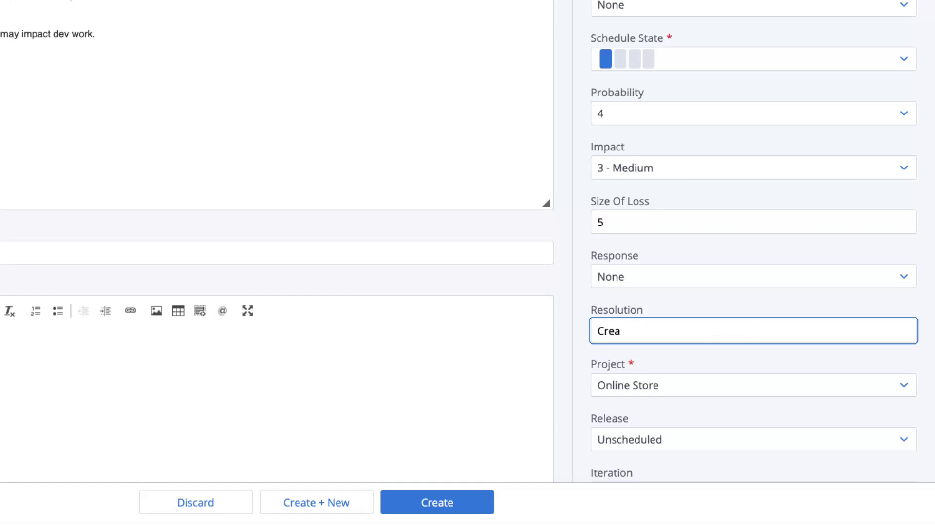
pyautogui.press('BackSpace')
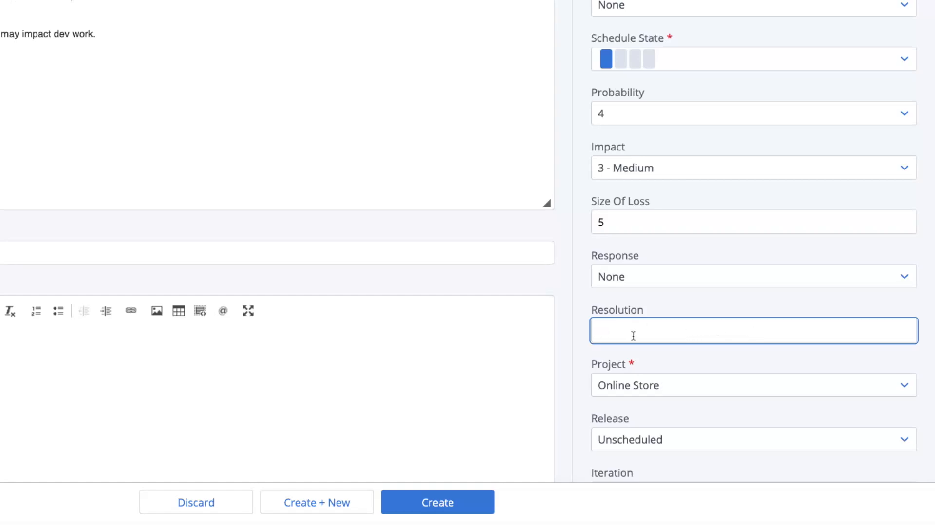
# Review the teams offered for the new risk's Project without changing the selection
pyautogui.click(904, 390)
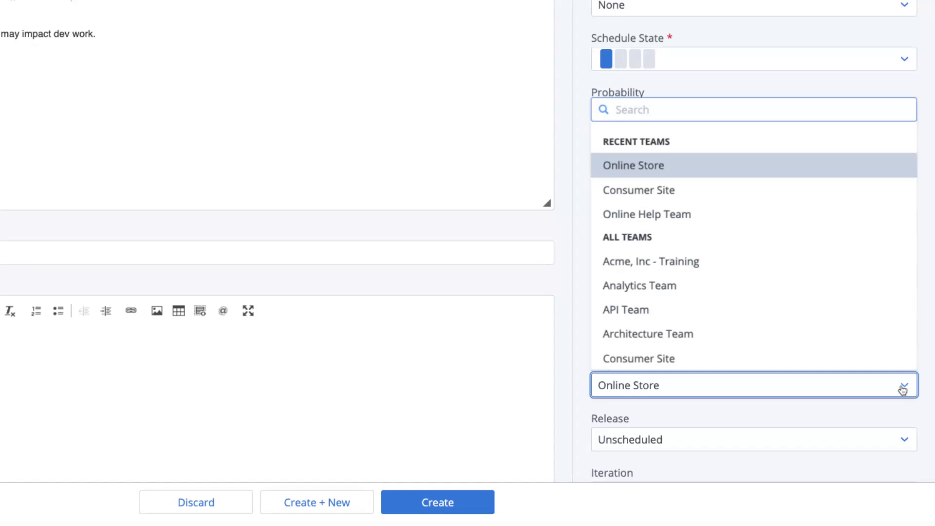
pyautogui.click(904, 390)
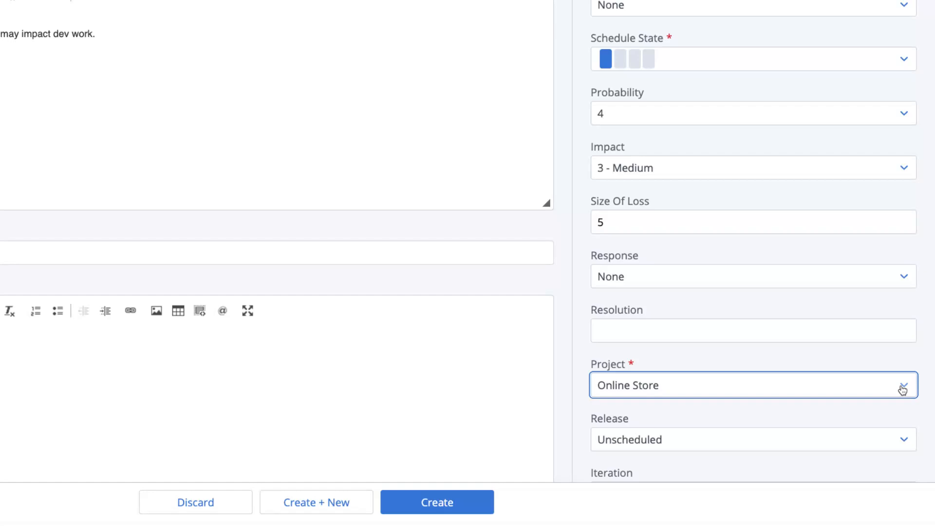
# Tag the new risk with "browsers" and create it
pyautogui.scroll(-3, 881, 455)
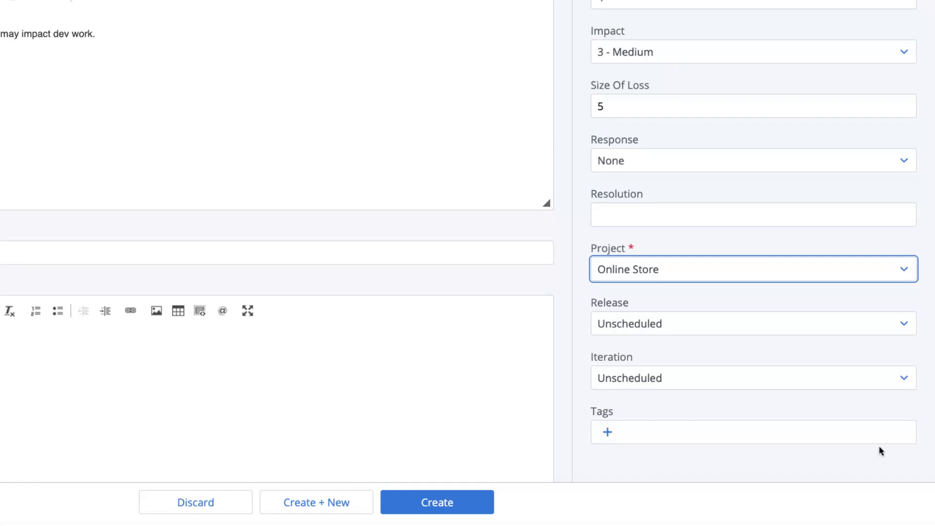
pyautogui.click(607, 437)
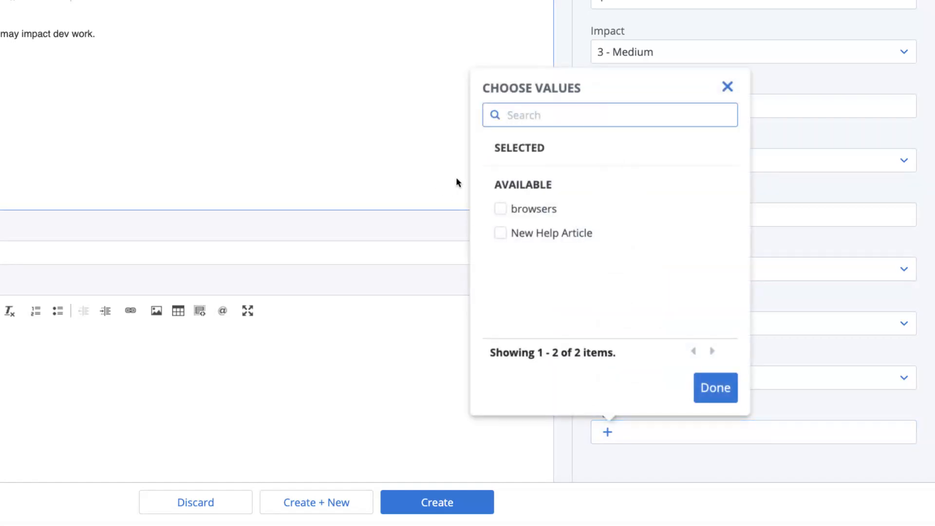
pyautogui.click(504, 211)
pyautogui.click(707, 390)
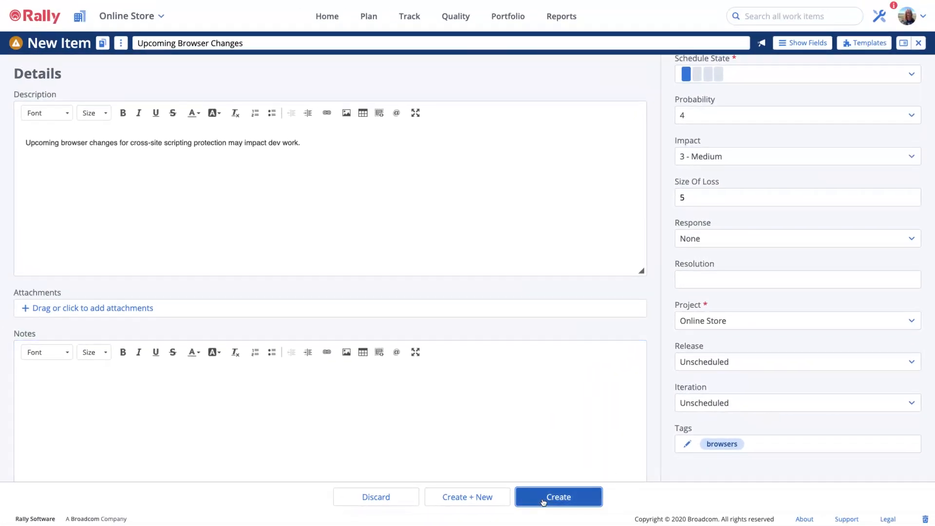
pyautogui.click(542, 498)
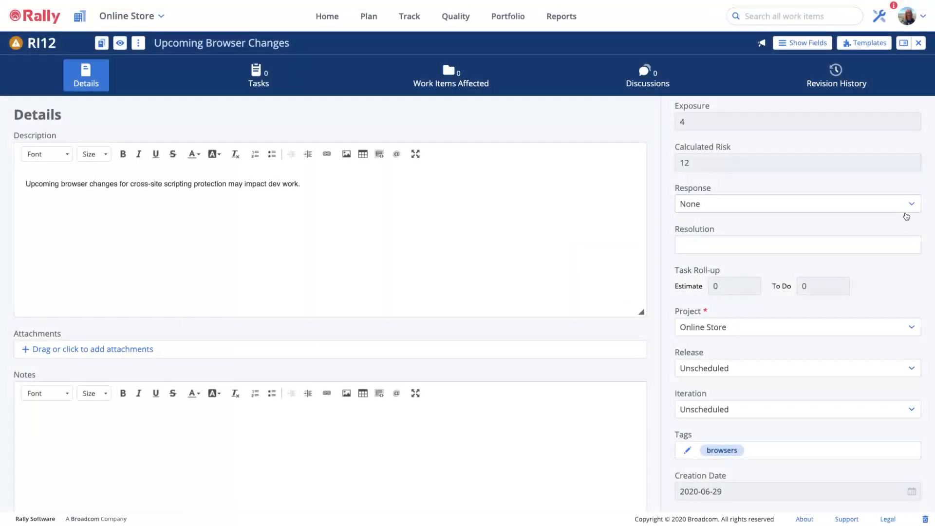
# Save the Upcoming Browser Changes risk with its Response set to Owned and open its tasks
pyautogui.click(907, 206)
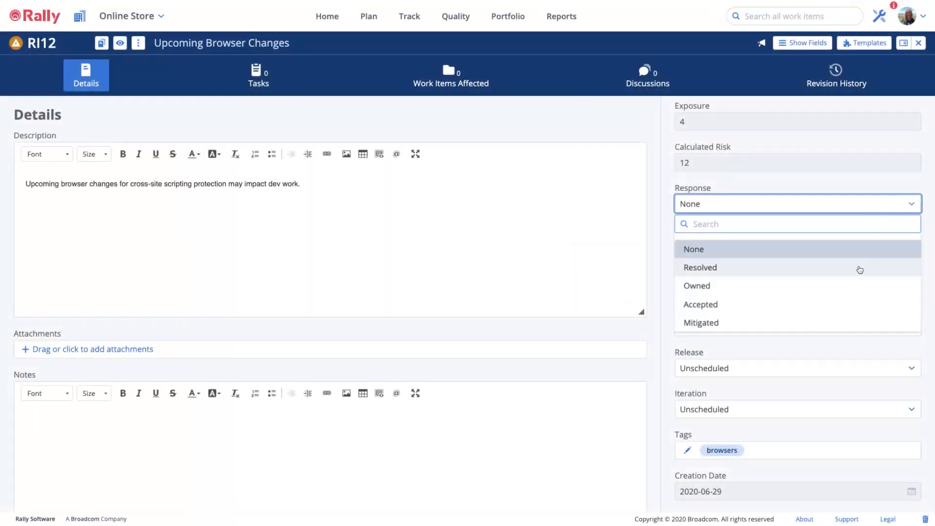
pyautogui.click(855, 287)
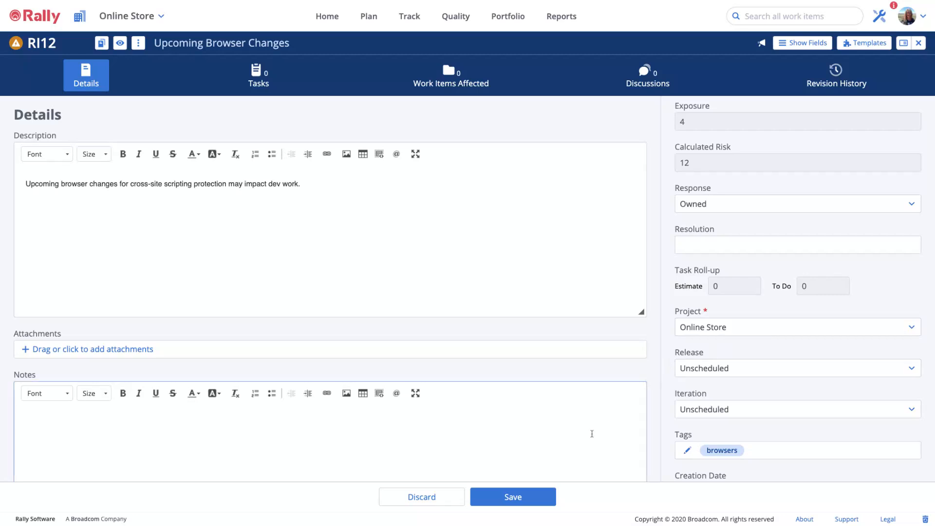
pyautogui.click(507, 498)
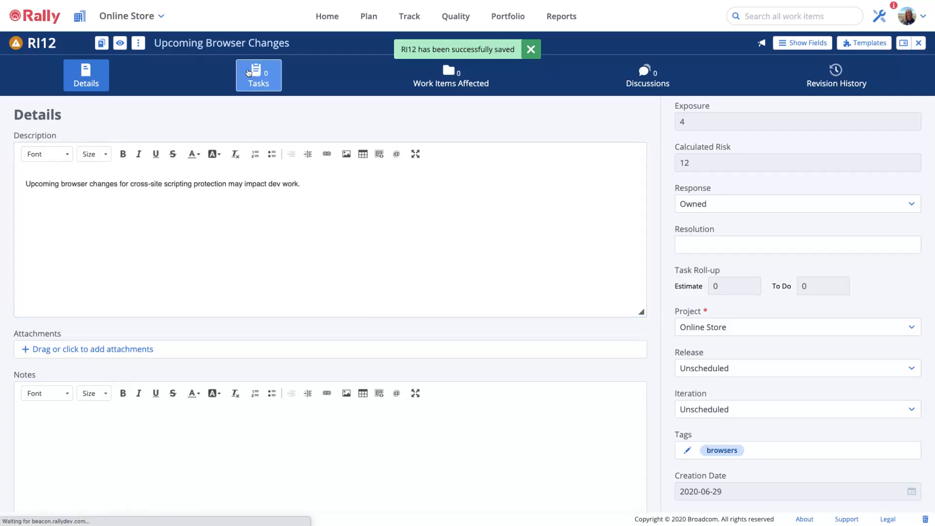
pyautogui.click(249, 72)
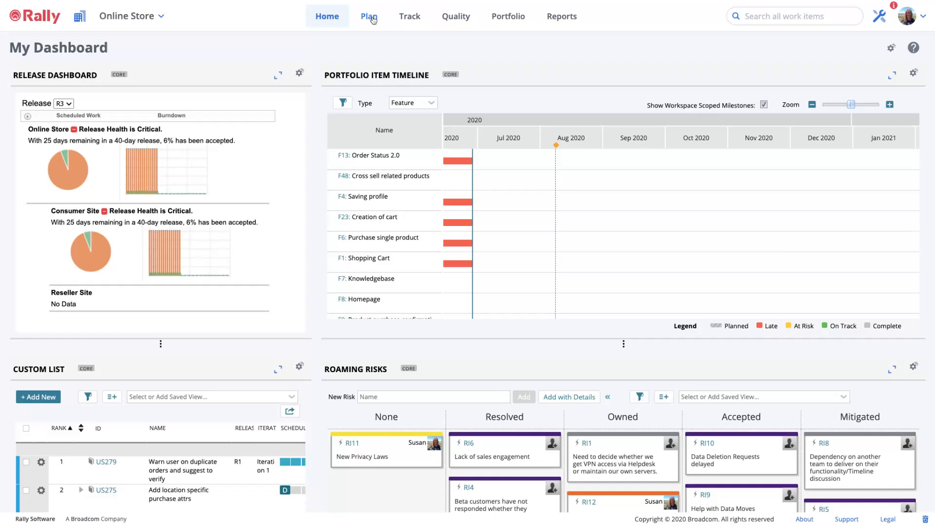
# Open the Work Views page and check which work item types its filter includes
pyautogui.click(374, 20)
pyautogui.click(386, 144)
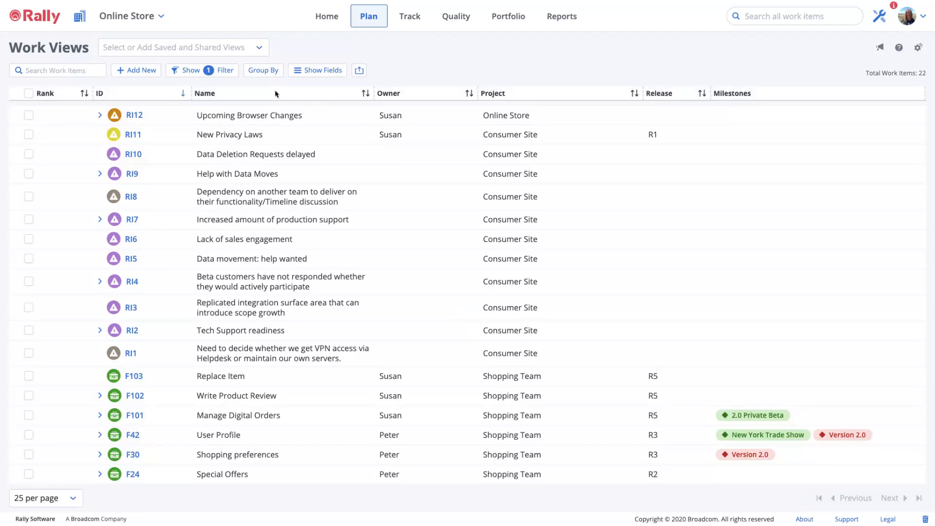
pyautogui.click(226, 72)
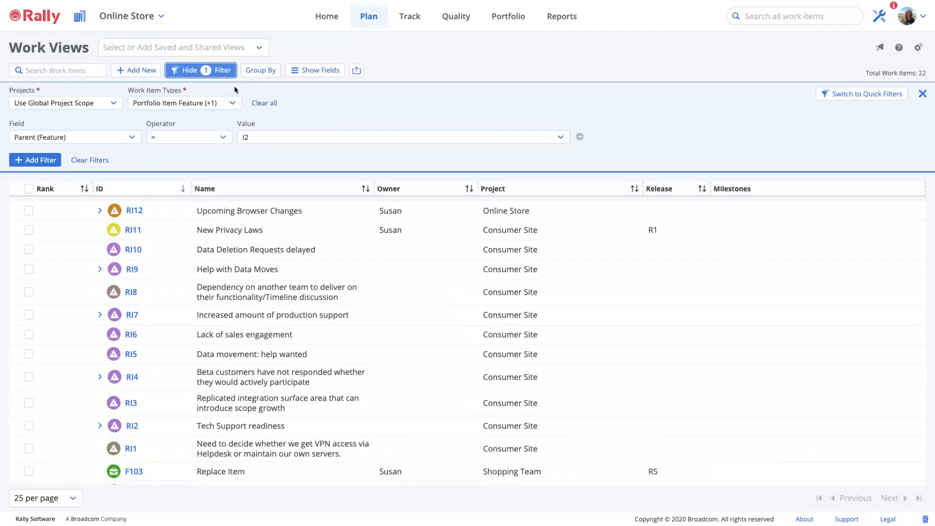
pyautogui.click(234, 103)
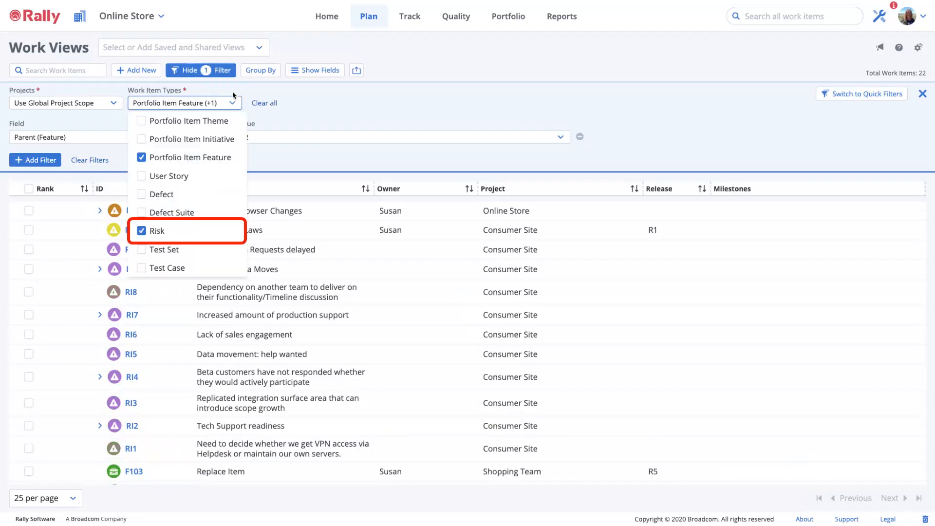
pyautogui.click(215, 71)
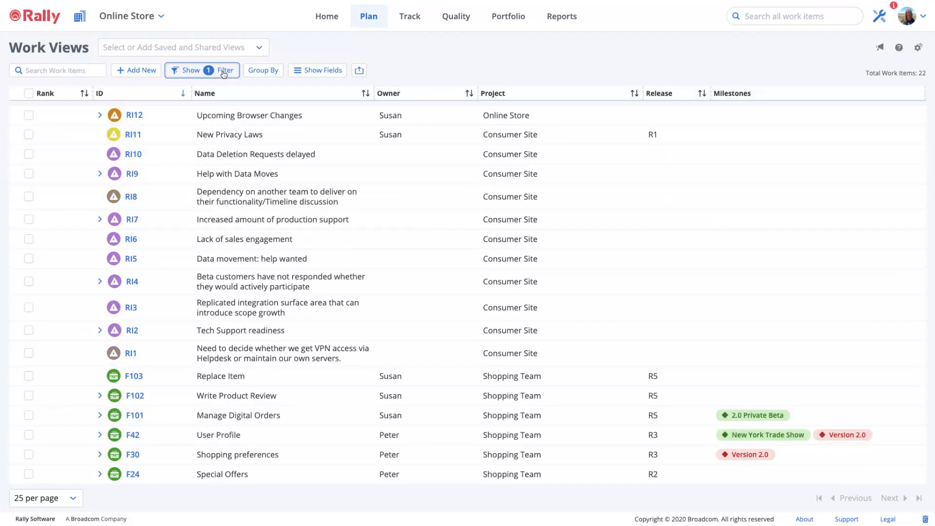
# Add a Risk named "New firewall may break page loads" to the Online Store project from Work Views
pyautogui.click(136, 70)
pyautogui.click(113, 102)
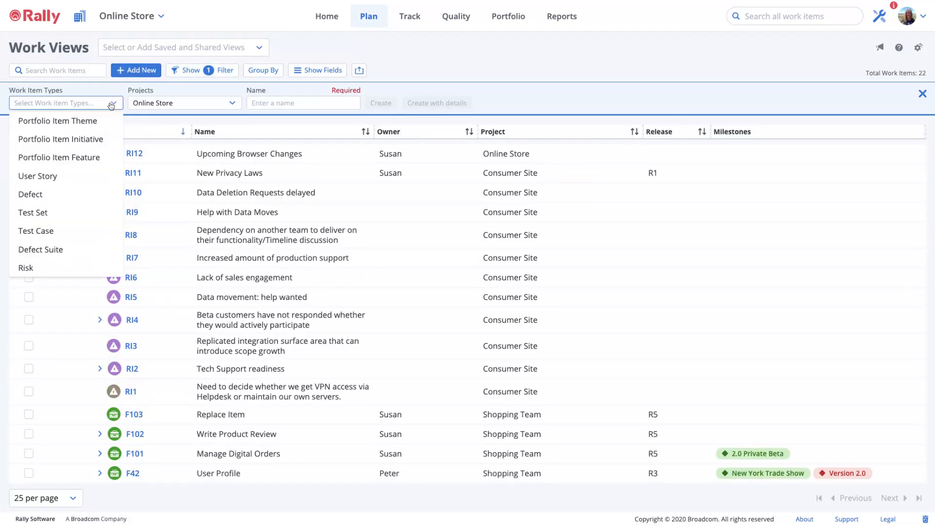
pyautogui.click(26, 268)
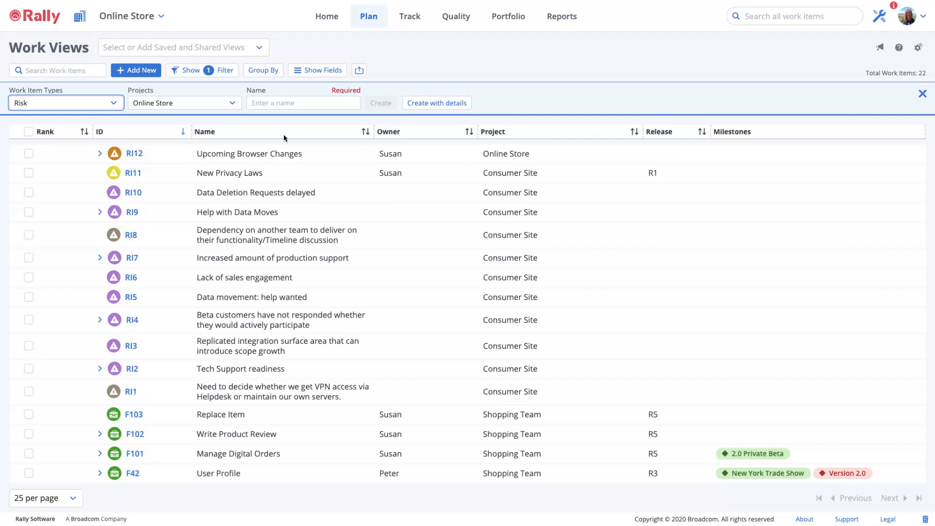
pyautogui.click(261, 106)
pyautogui.write('Ne')
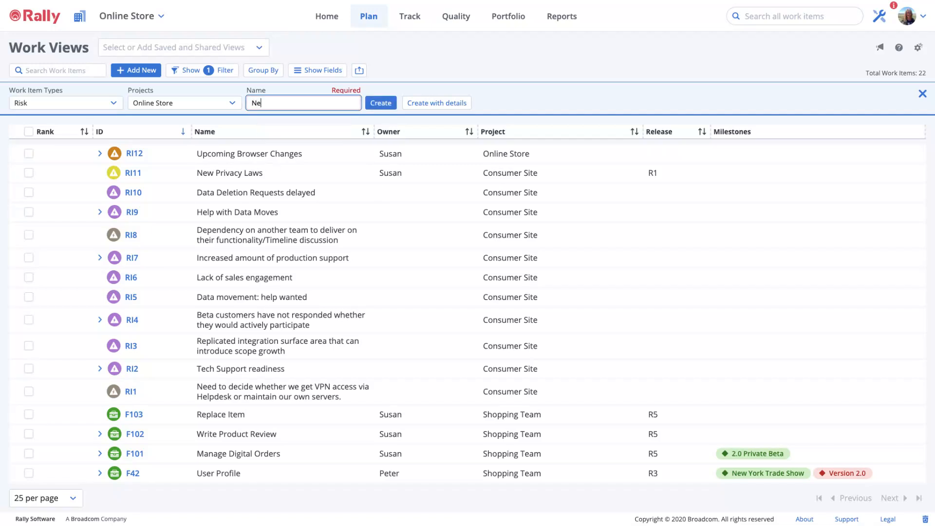
pyautogui.write('w firewall may break page loads')
pyautogui.click(385, 104)
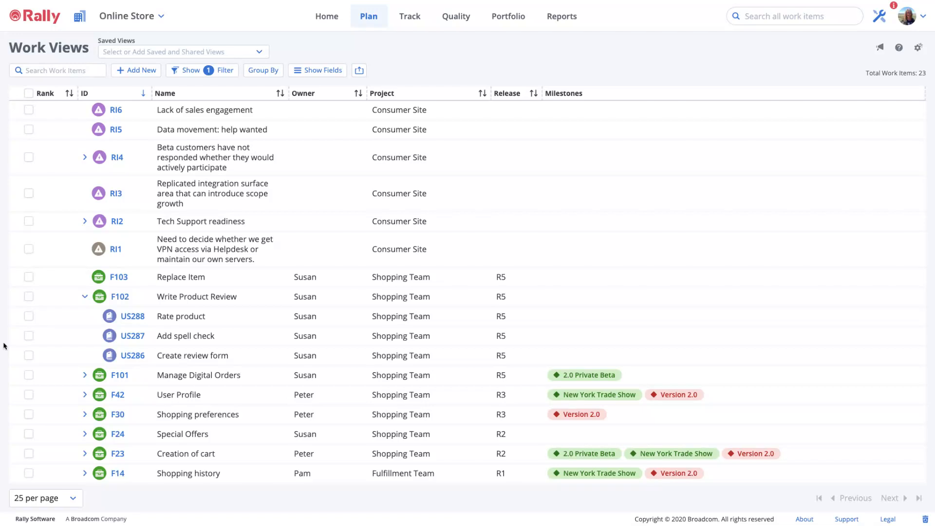
# Open the list of risks linked to the "Rate product" user story and close the story's detail pane
pyautogui.click(134, 317)
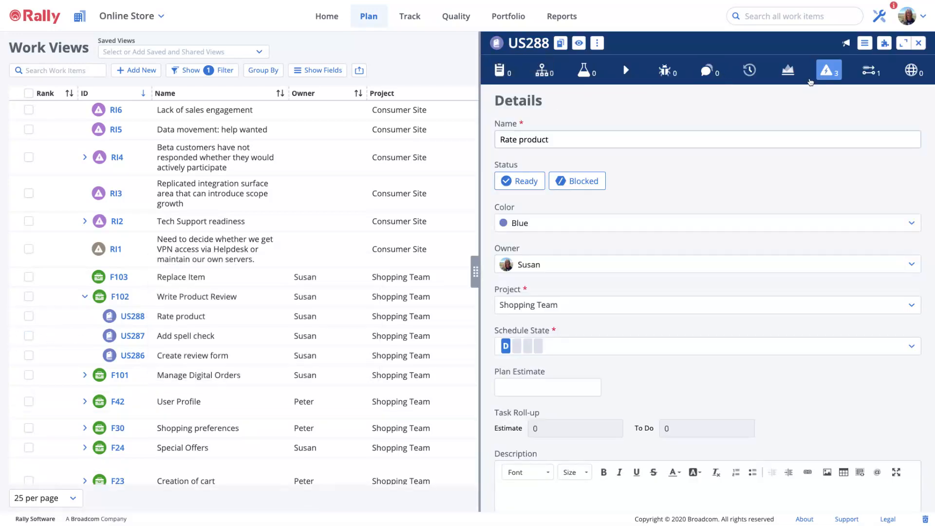
pyautogui.click(828, 70)
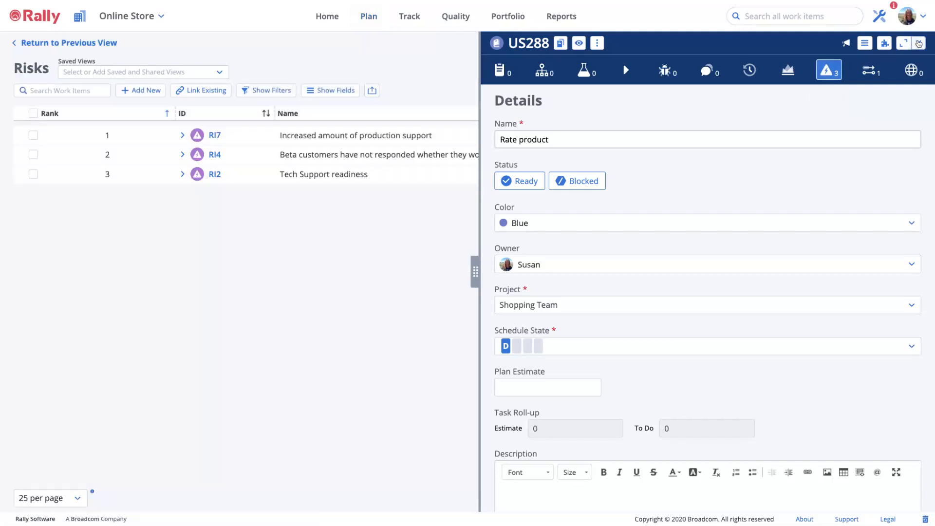
pyautogui.click(918, 43)
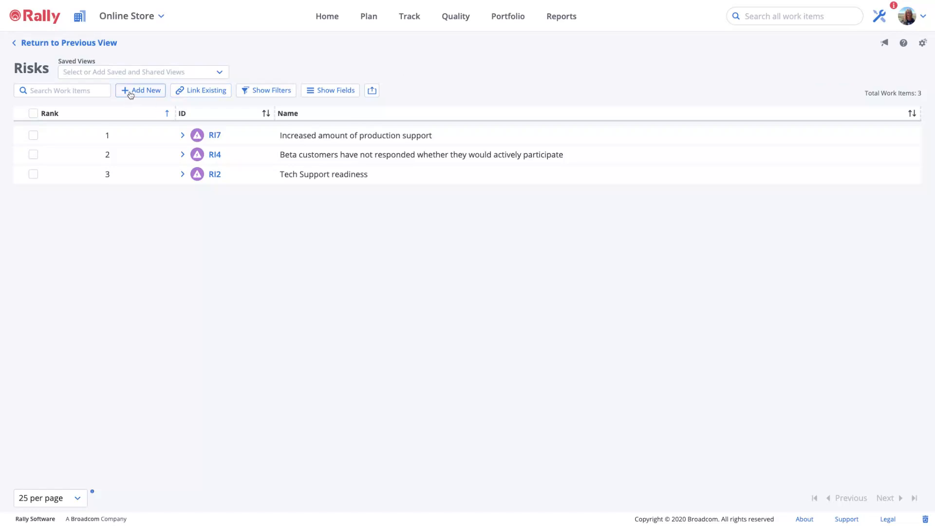
# Link the existing risk "New firewall may break page loads" to the story using the search term R16, and open that risk's linked work items
pyautogui.click(190, 90)
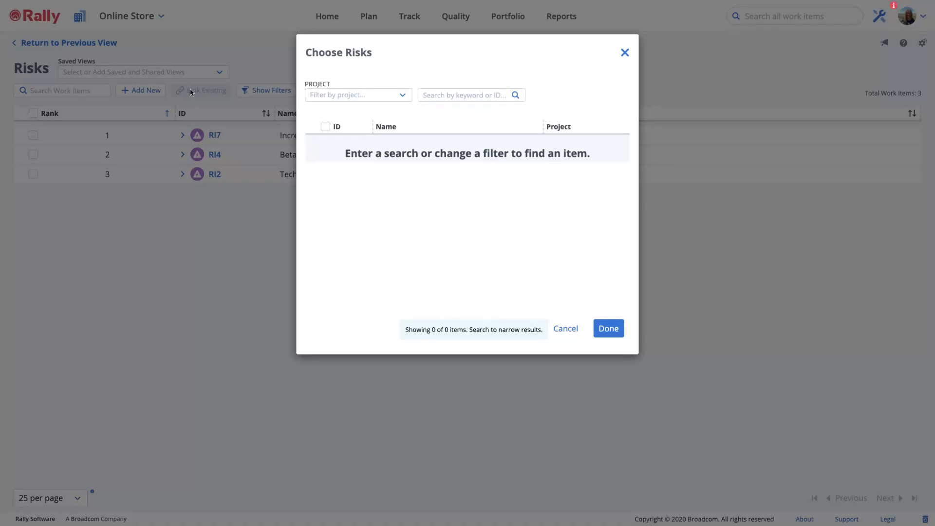
pyautogui.click(429, 96)
pyautogui.write('R16')
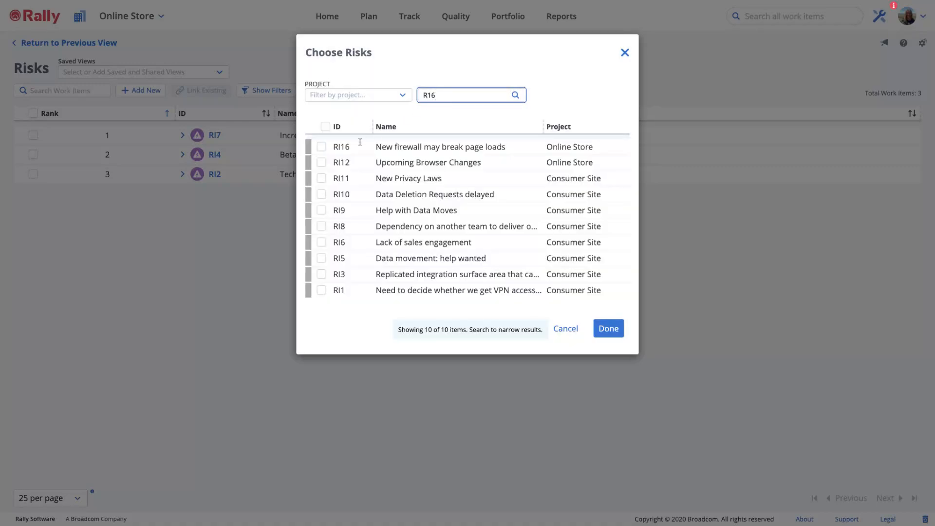
pyautogui.click(322, 147)
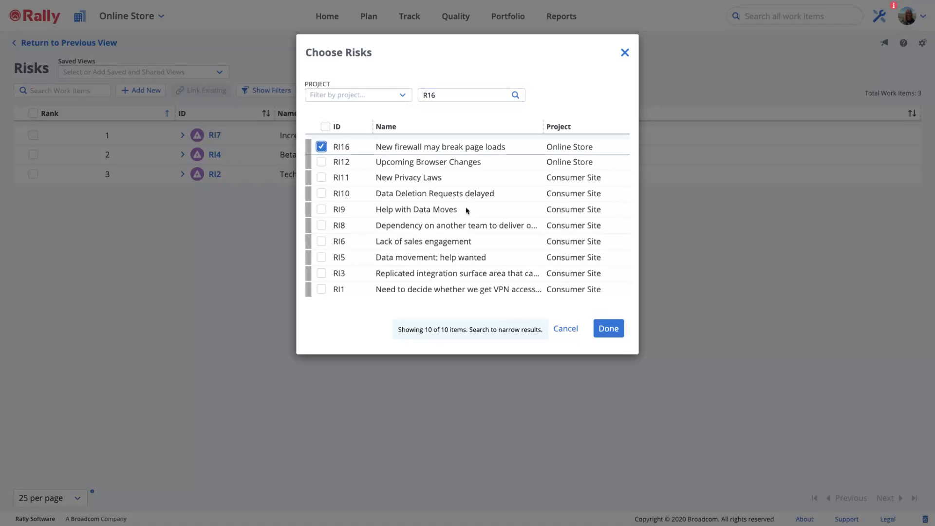
pyautogui.click(607, 329)
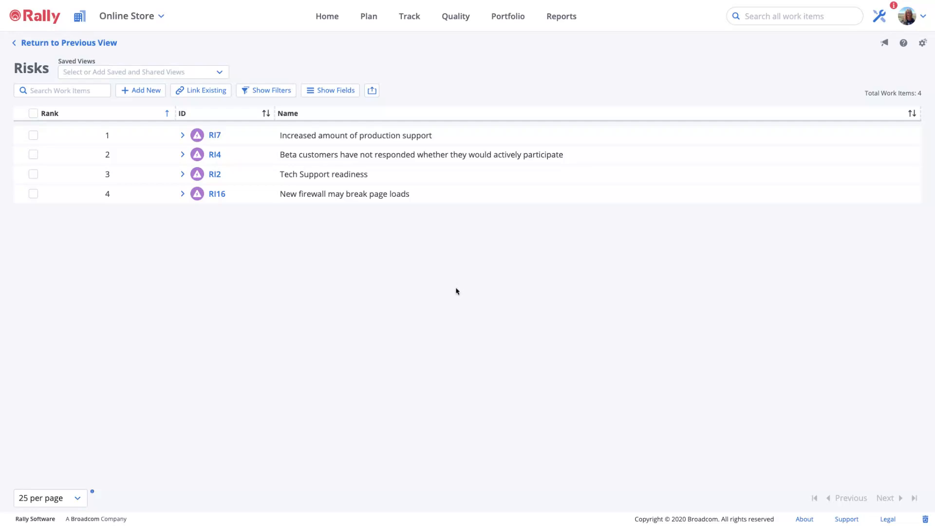
pyautogui.click(218, 195)
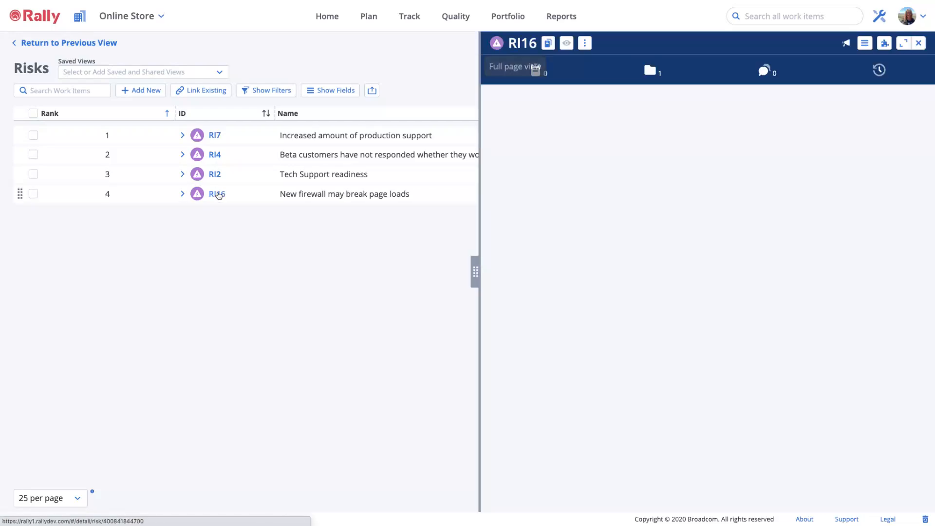
pyautogui.click(649, 73)
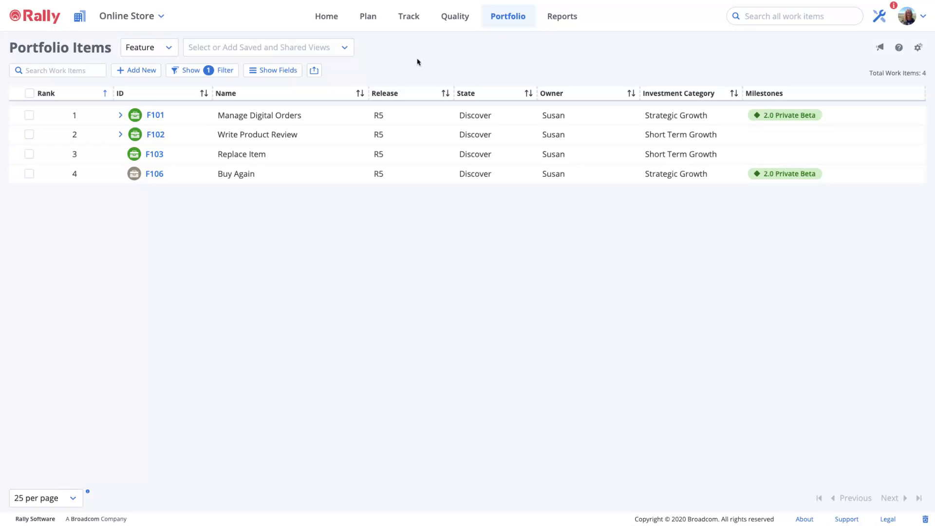
# Add the Risks (Feature, User Story) column to the Portfolio Items feature list
pyautogui.click(267, 71)
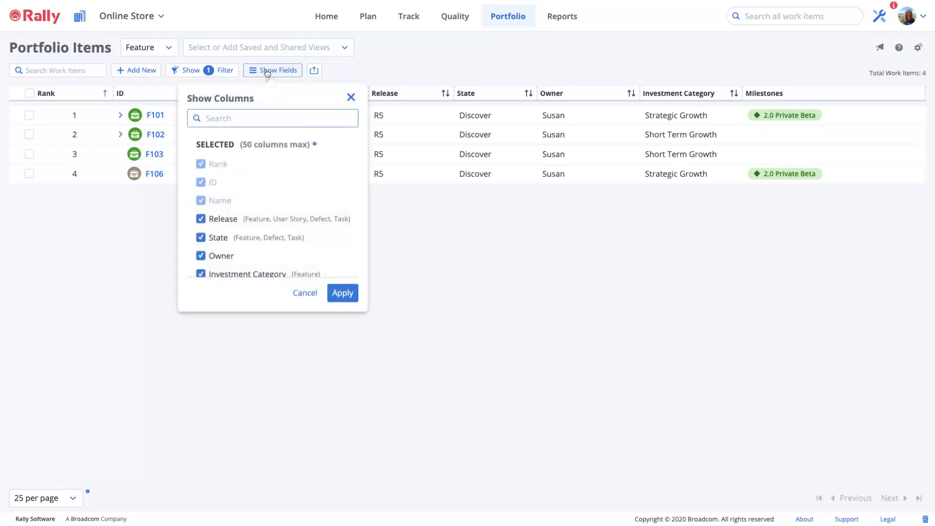
pyautogui.write('risk')
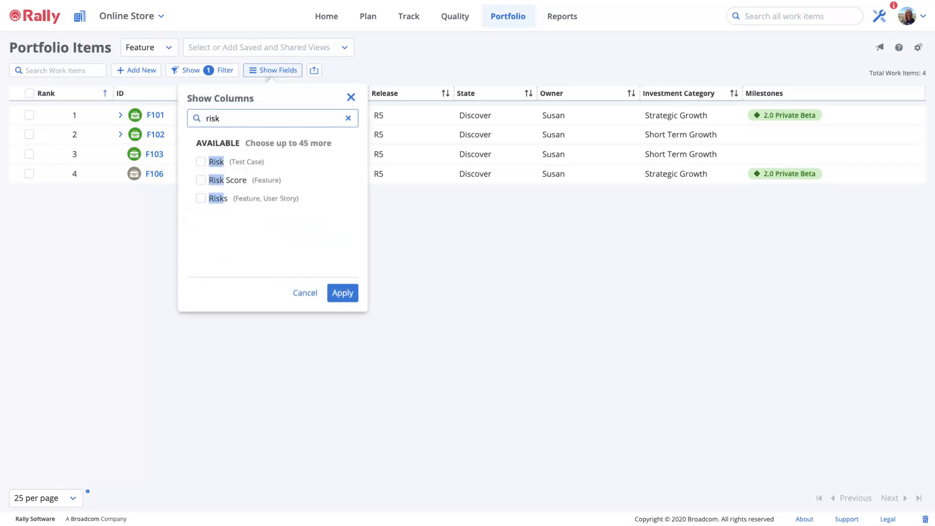
pyautogui.click(200, 199)
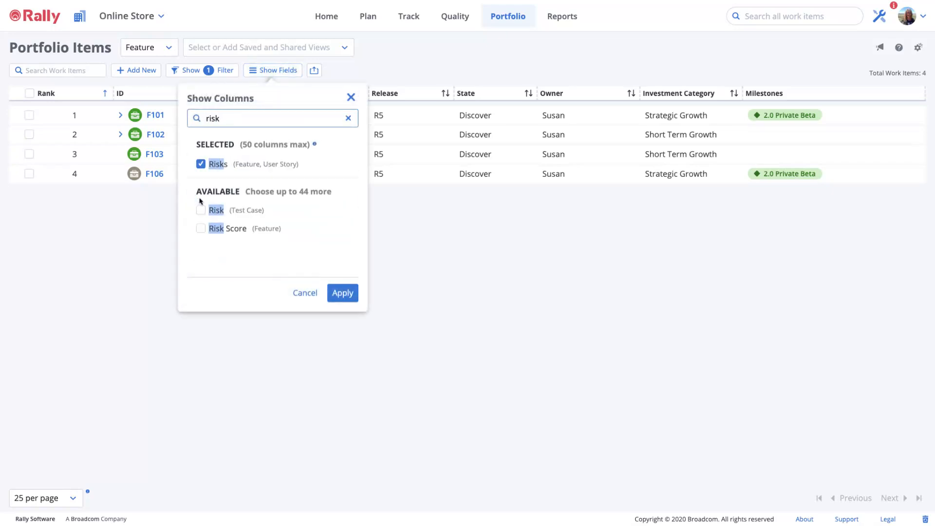
pyautogui.click(342, 293)
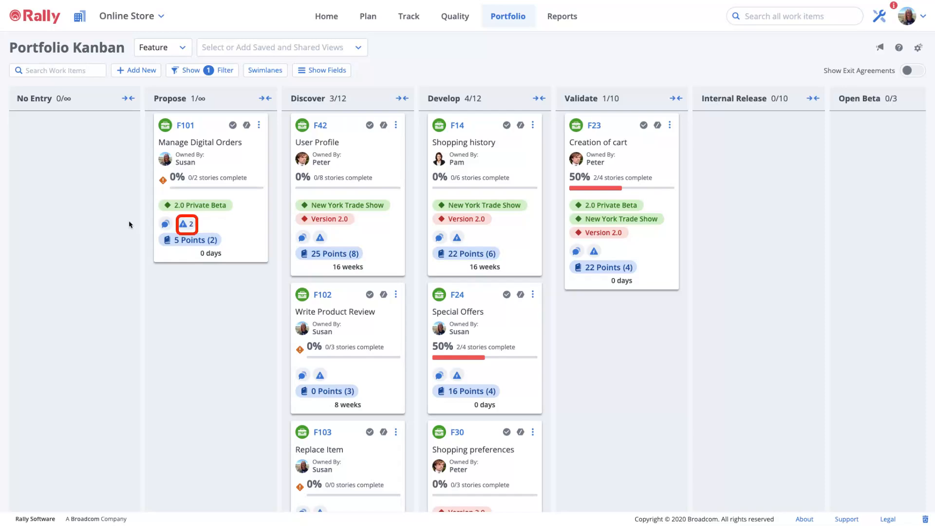
# Open the risks of feature F101 "Manage Digital Orders" from the Portfolio Kanban, expand "Help with Data Moves", and view the risk list in the full editor
pyautogui.click(188, 224)
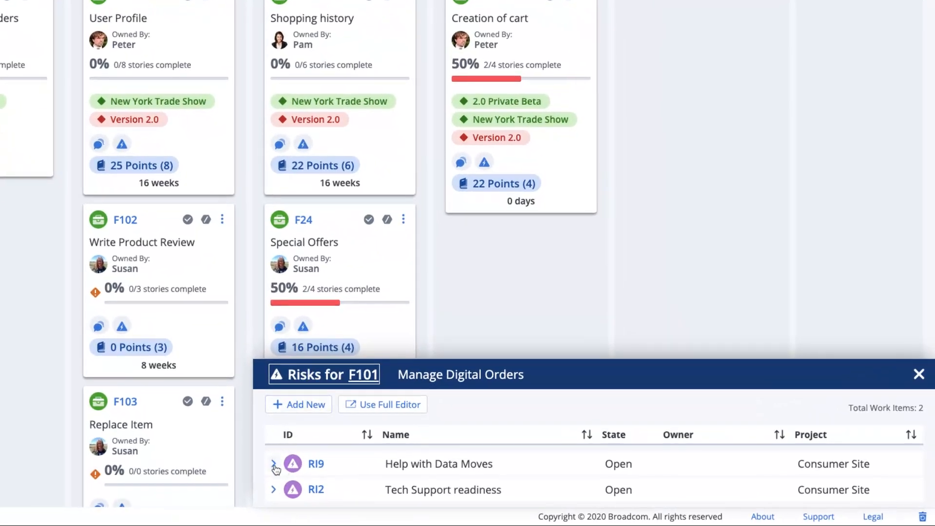
pyautogui.click(273, 464)
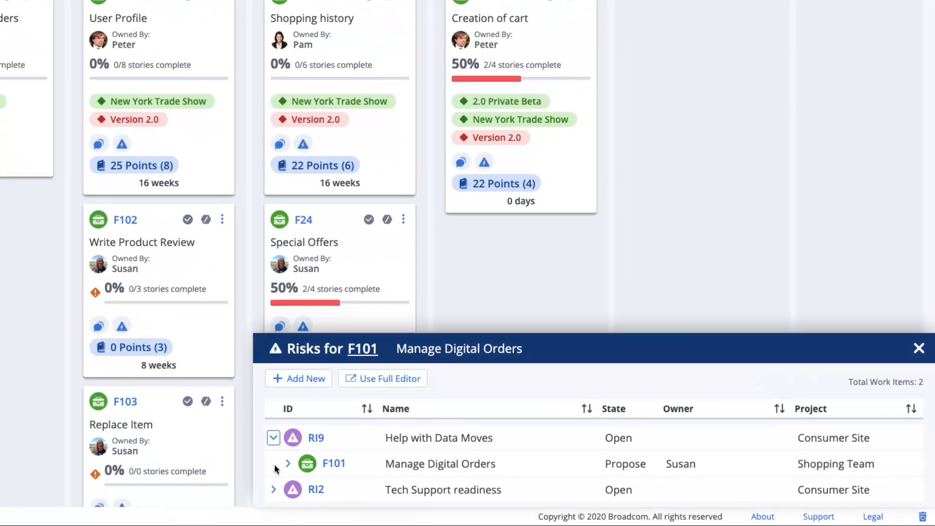
pyautogui.click(373, 378)
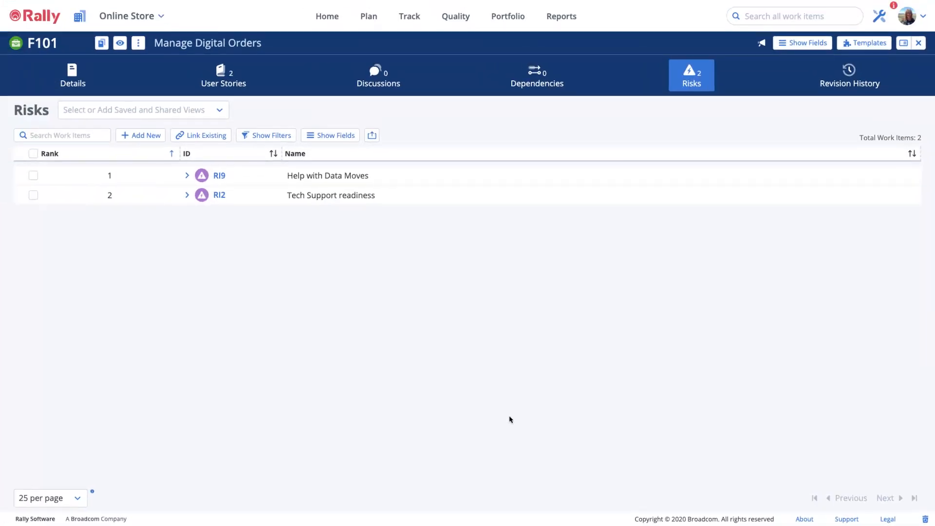